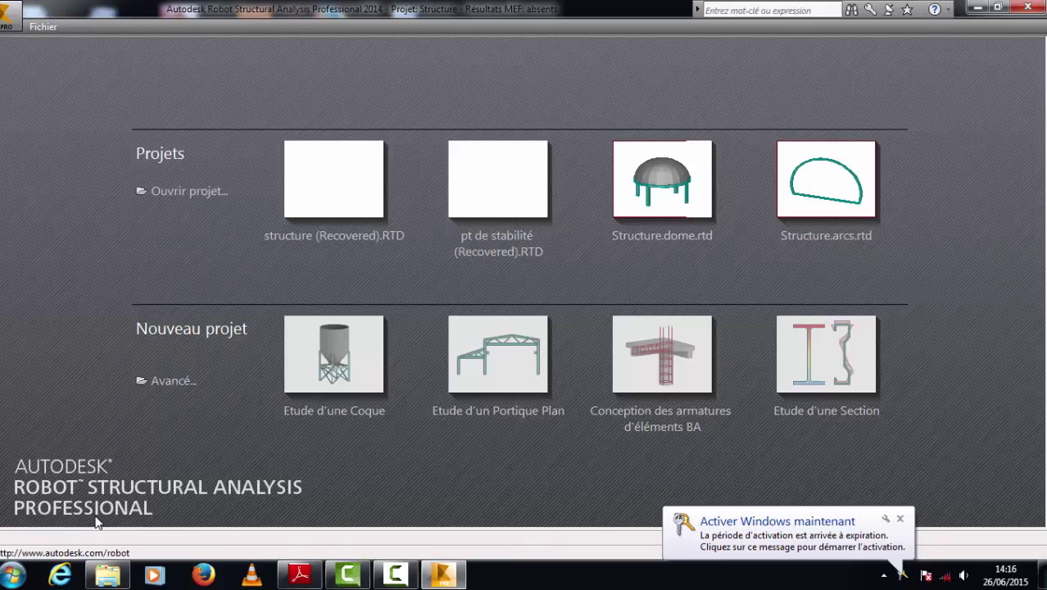
- Start a new shell study (Etude d'une Coque) and add X construction lines from 0, repeated 2 times at 10 m spacing
left_click(330, 414)
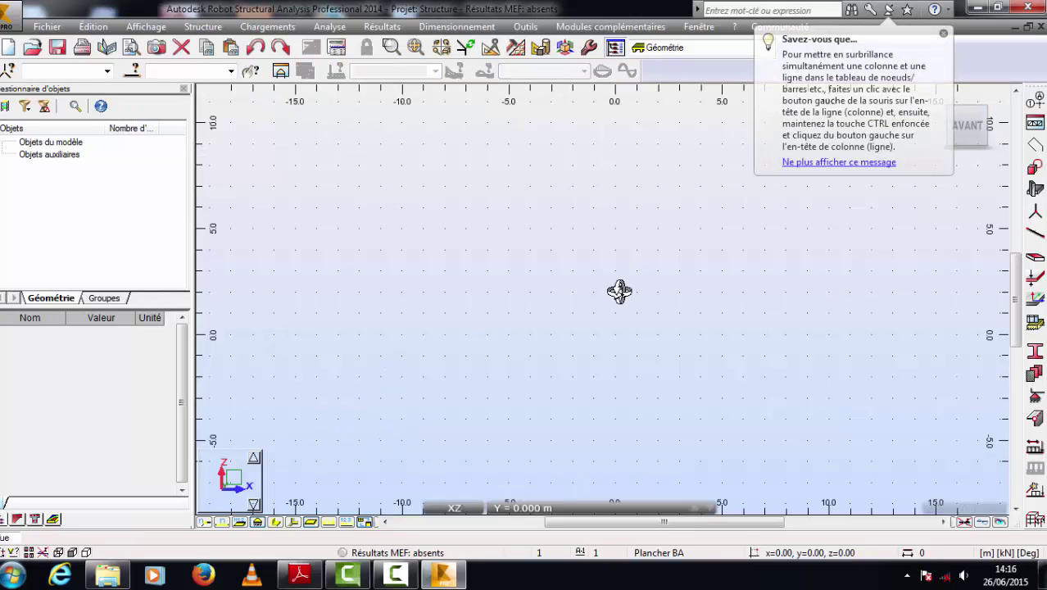
left_click(1031, 104)
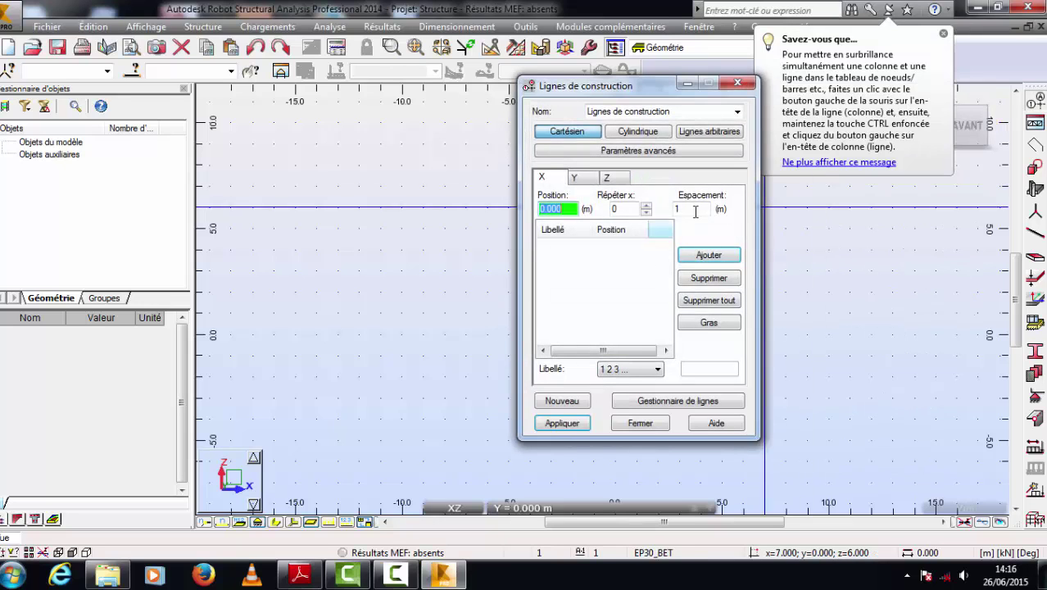
left_click(696, 210)
type("0")
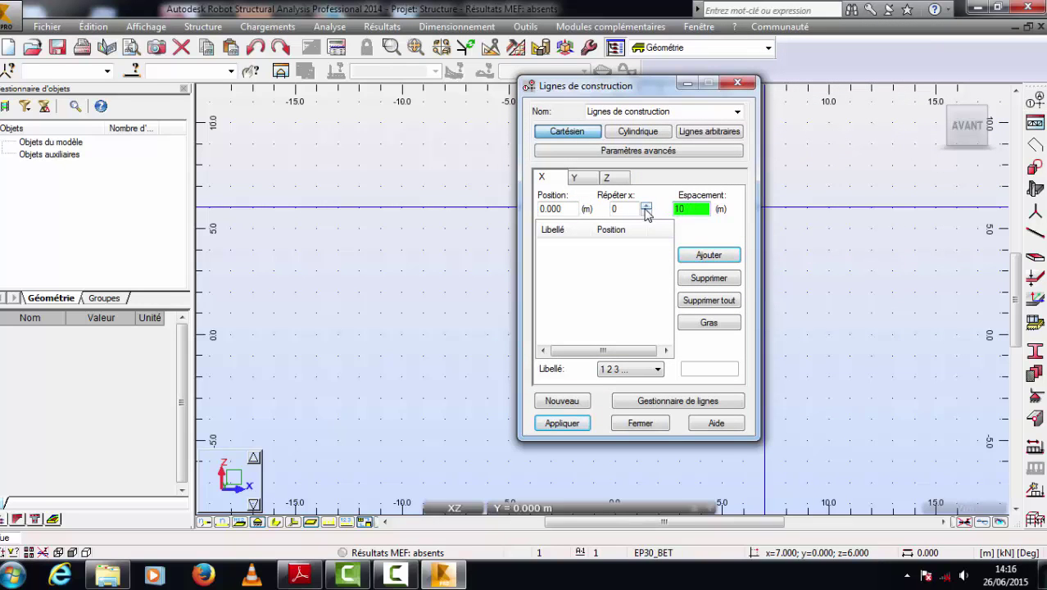
left_click(647, 208)
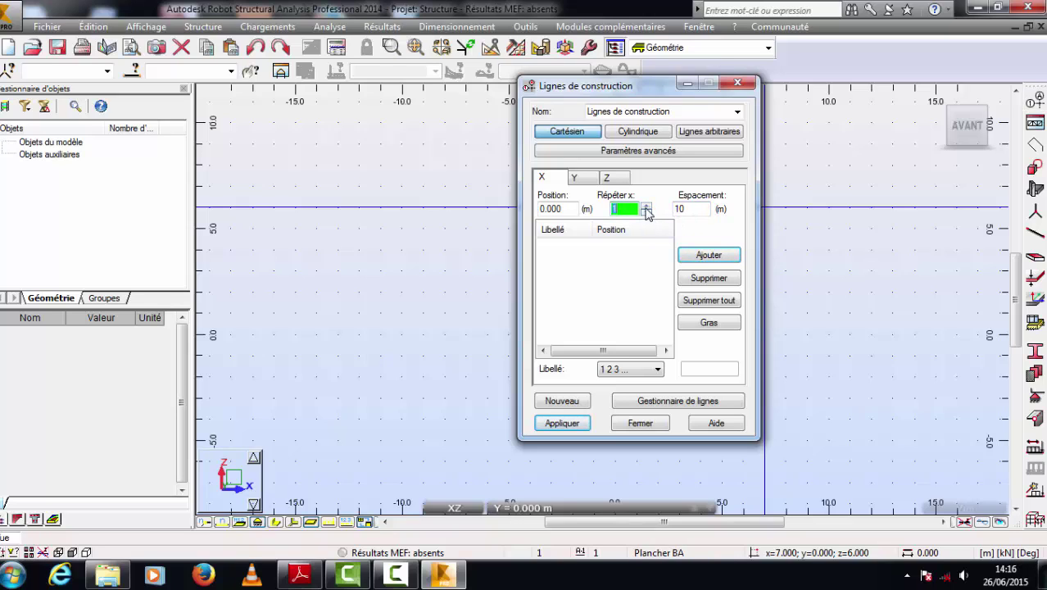
left_click(646, 207)
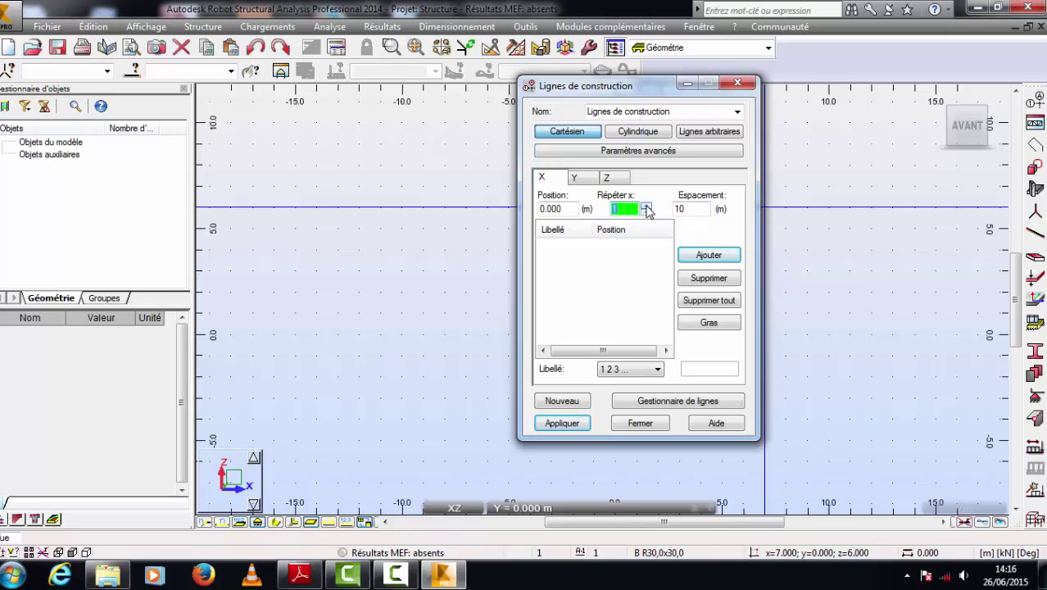
left_click(703, 257)
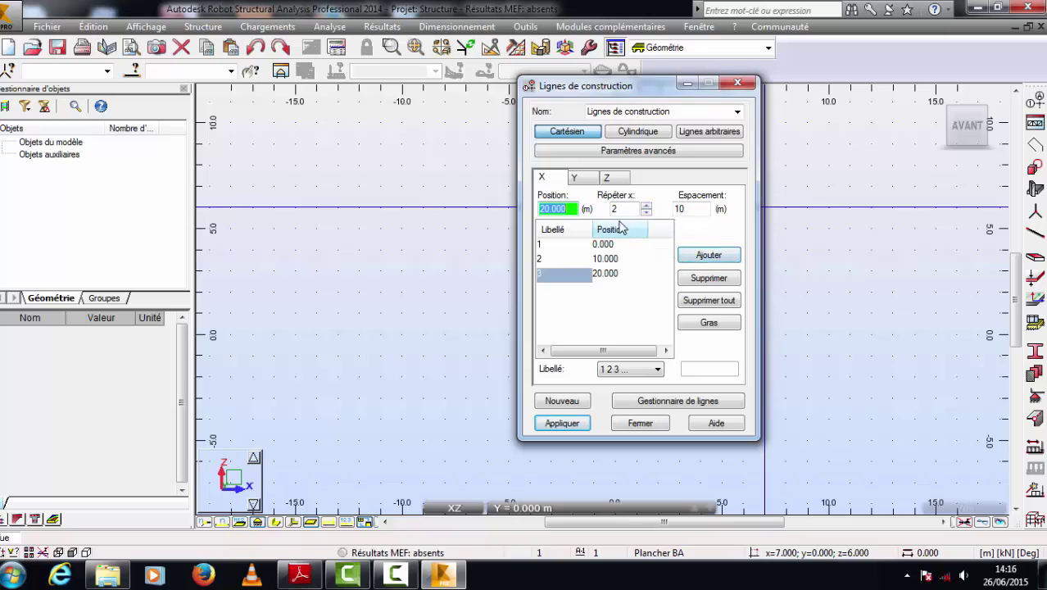
- Add Y construction lines from 0, repeated once at 30 m spacing and labelled A B C
left_click(589, 181)
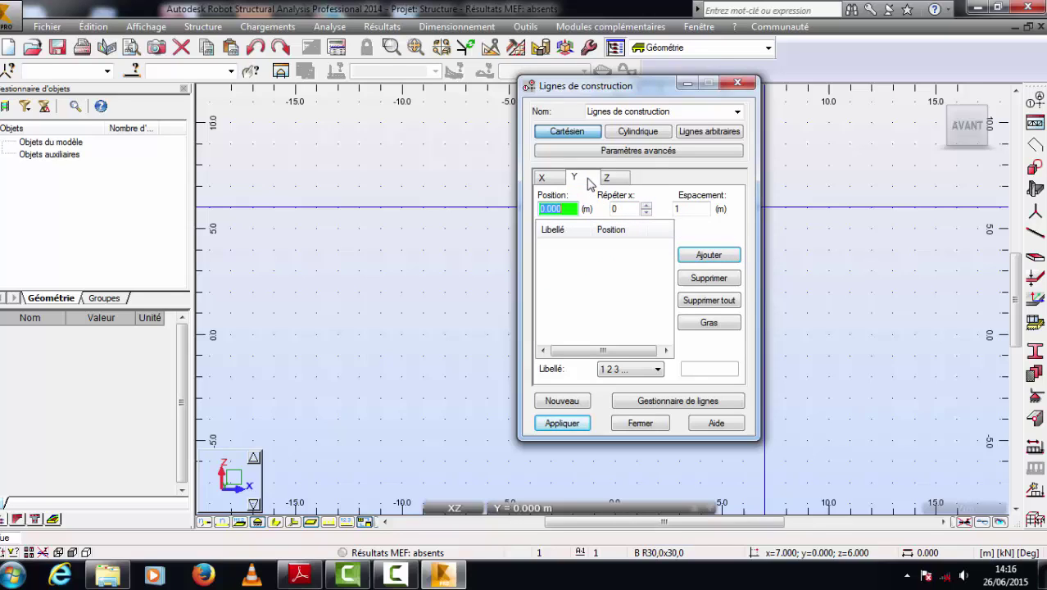
left_click(646, 206)
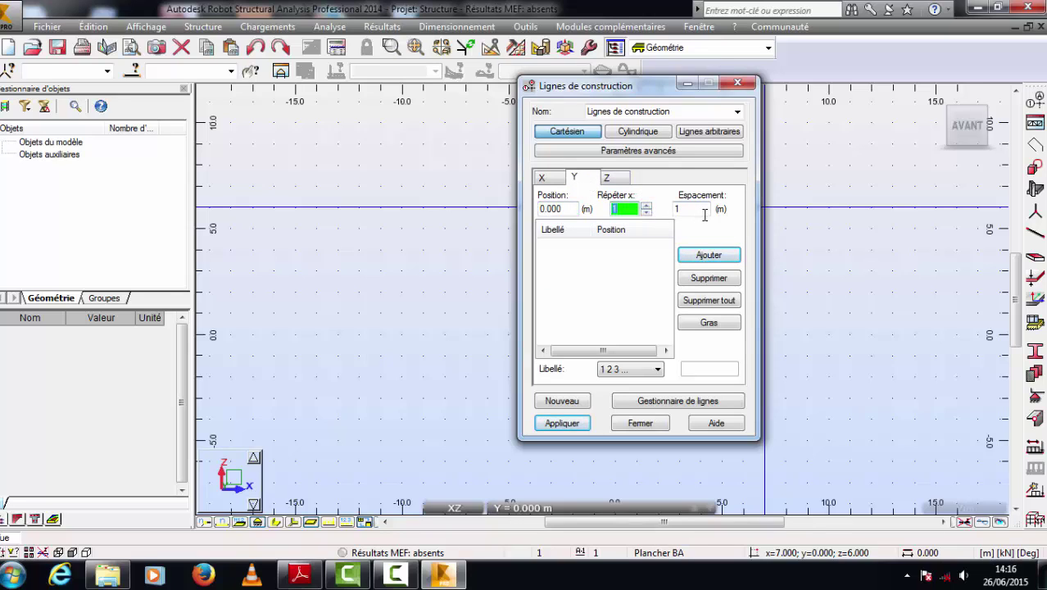
left_click(702, 214)
key("BackSpace")
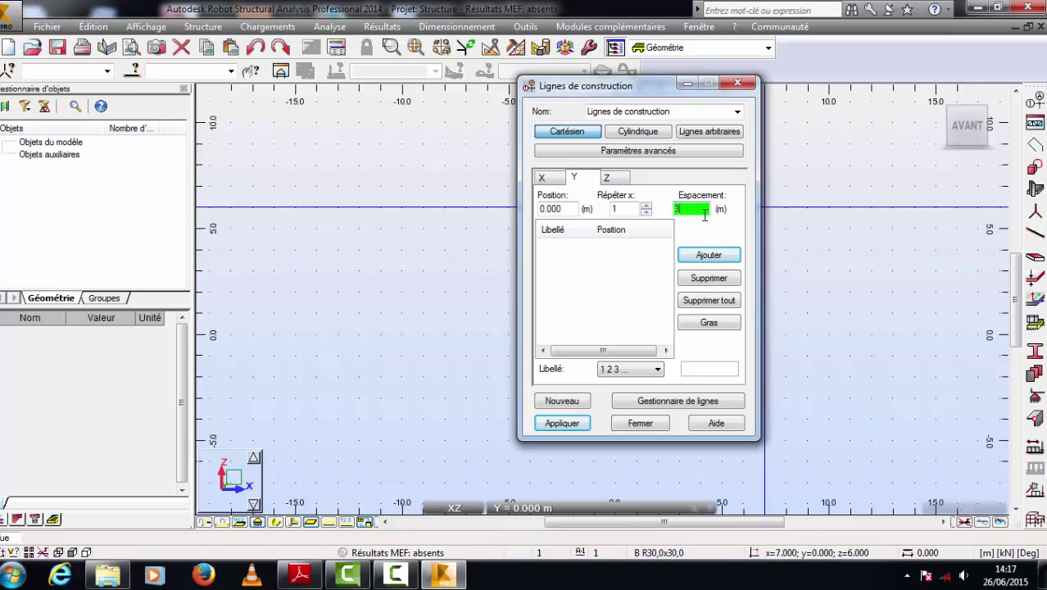
left_click(657, 369)
left_click(643, 380)
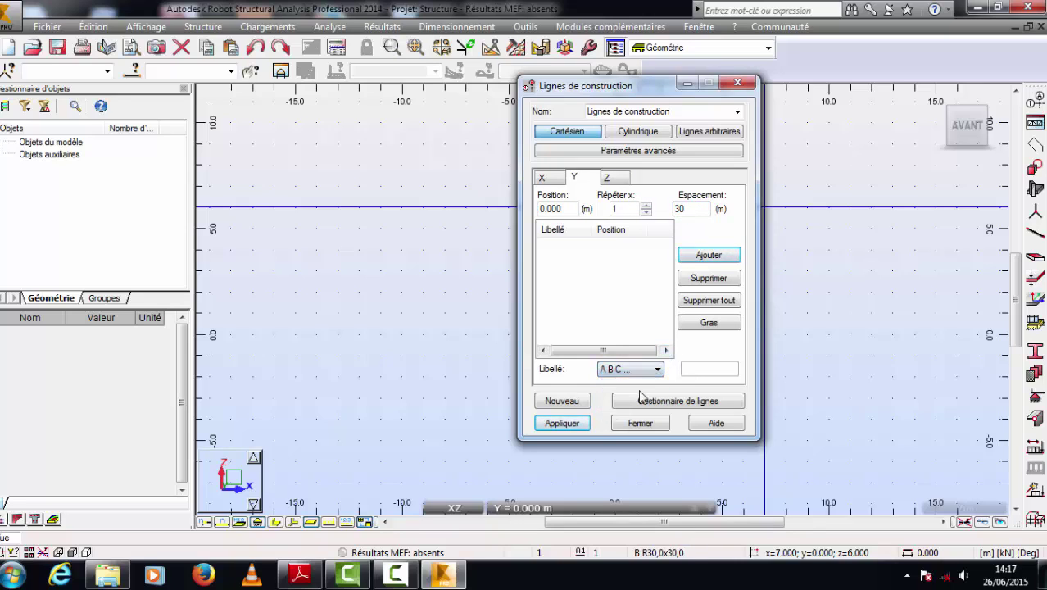
left_click(704, 259)
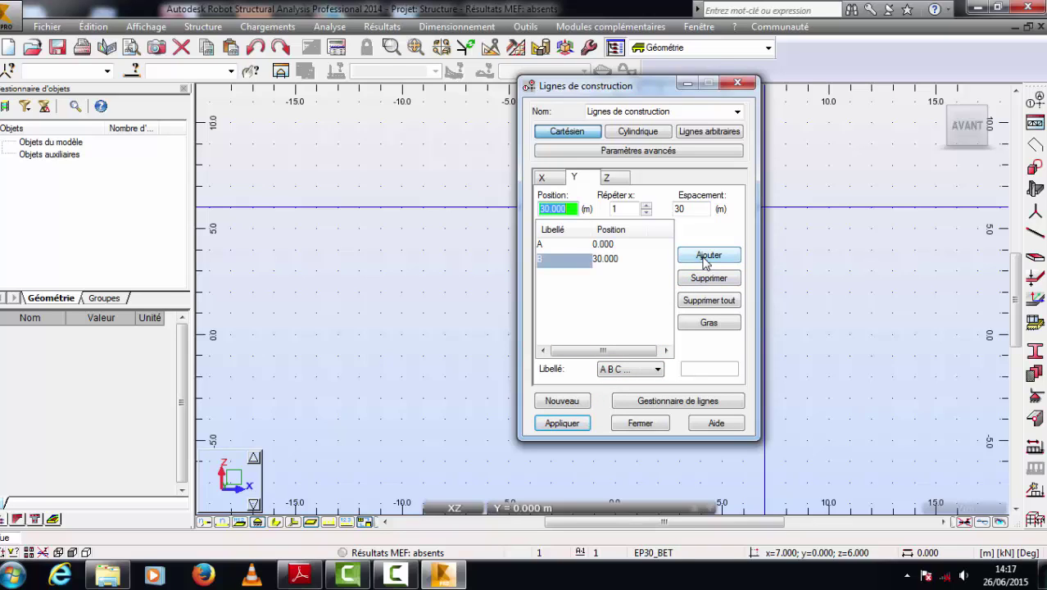
- Add Z construction lines from 0, repeated once at 10 m spacing and labelled by value (Valeur), and apply the construction grid
left_click(610, 179)
left_click(647, 206)
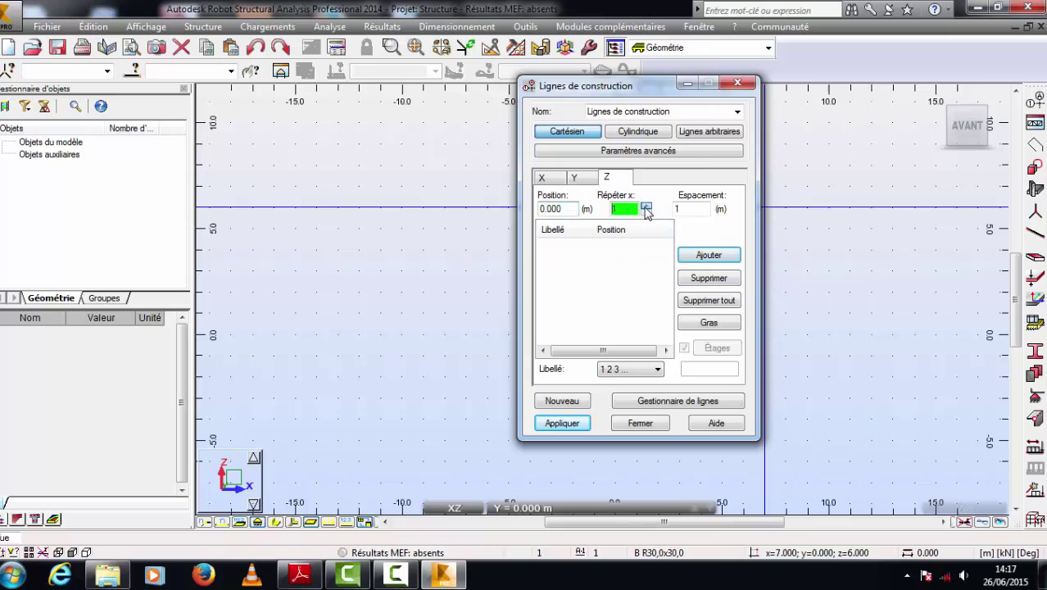
left_click(706, 210)
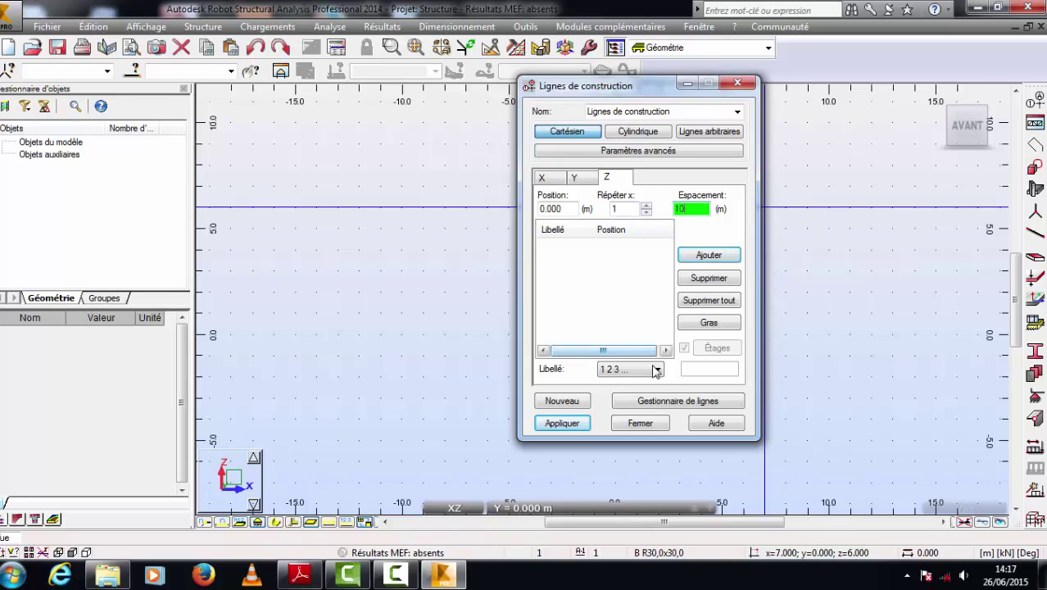
left_click(658, 369)
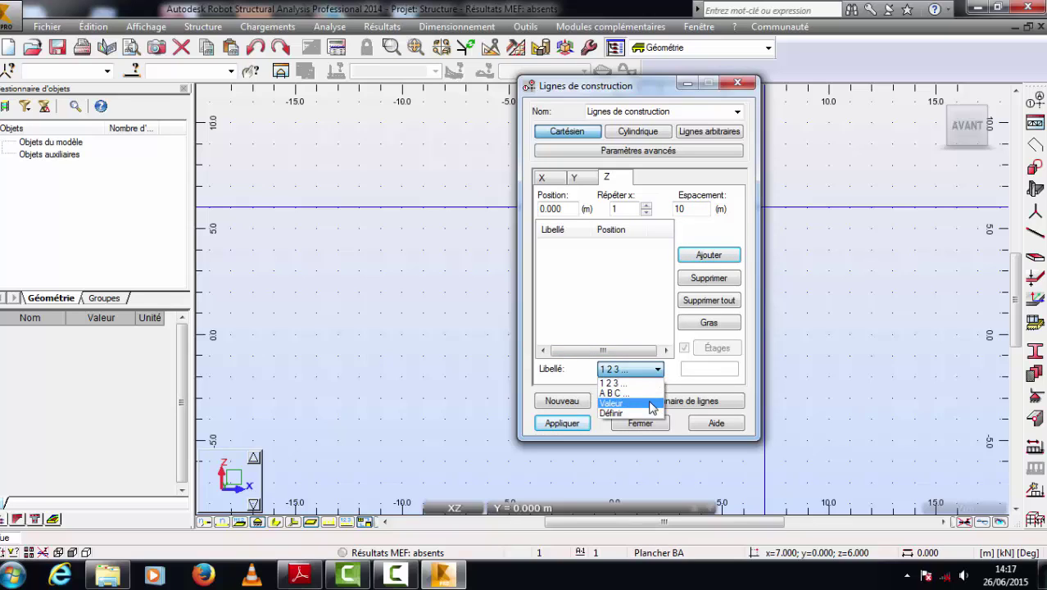
left_click(650, 400)
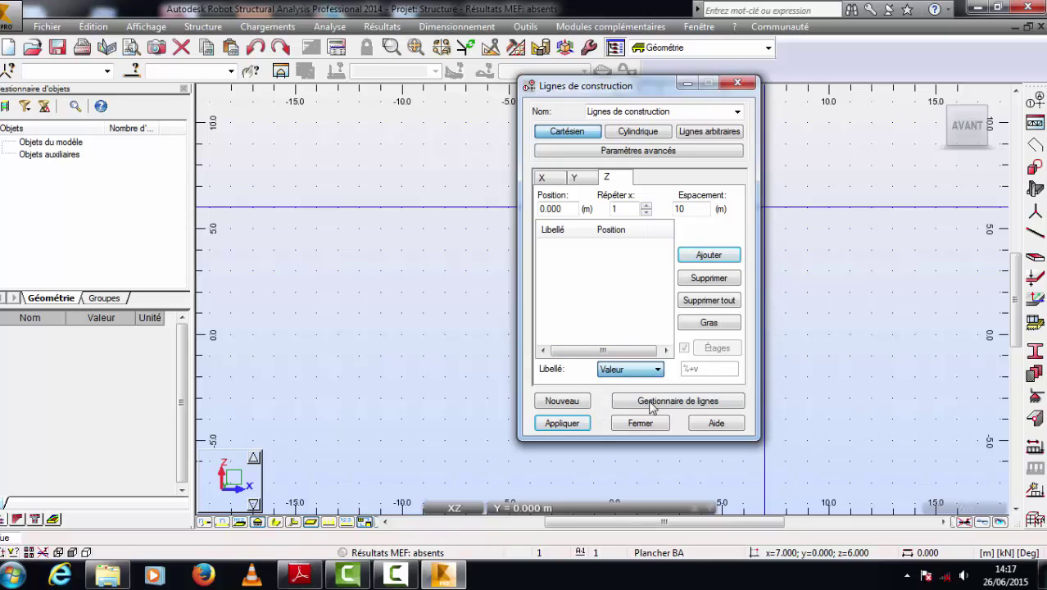
left_click(724, 255)
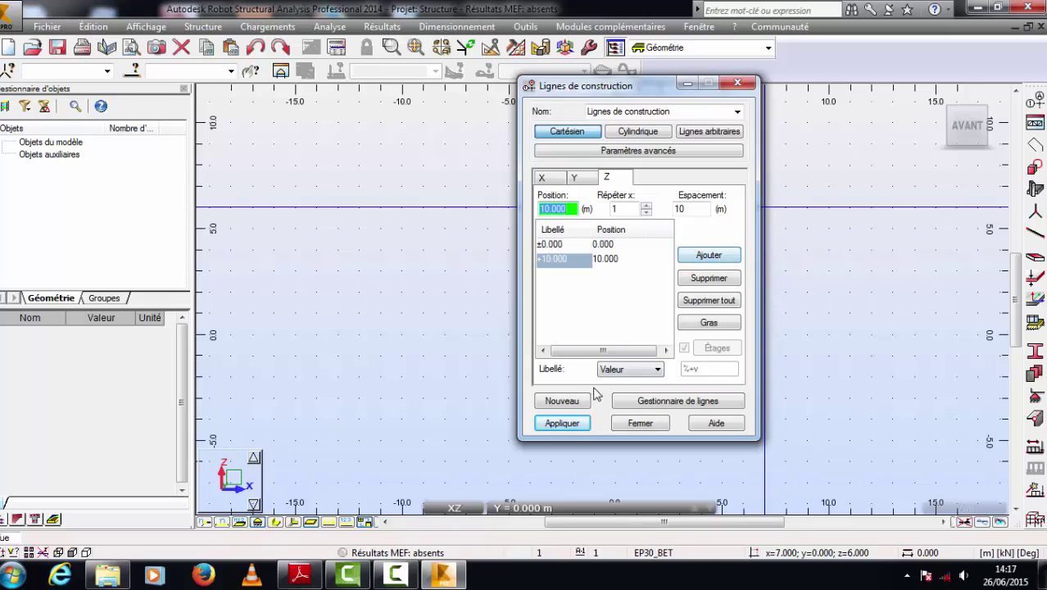
left_click(562, 423)
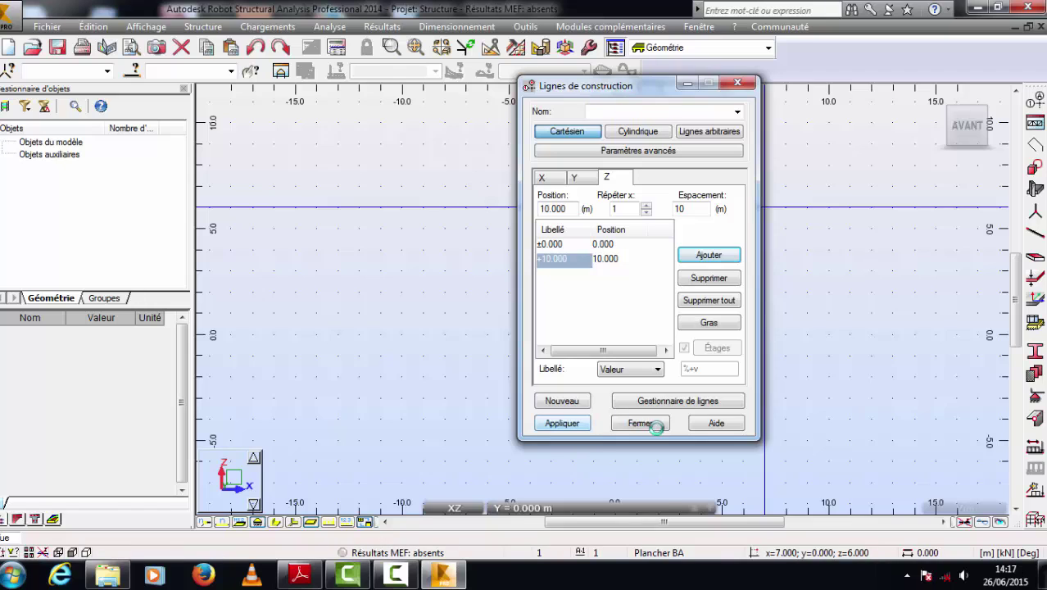
left_click(648, 424)
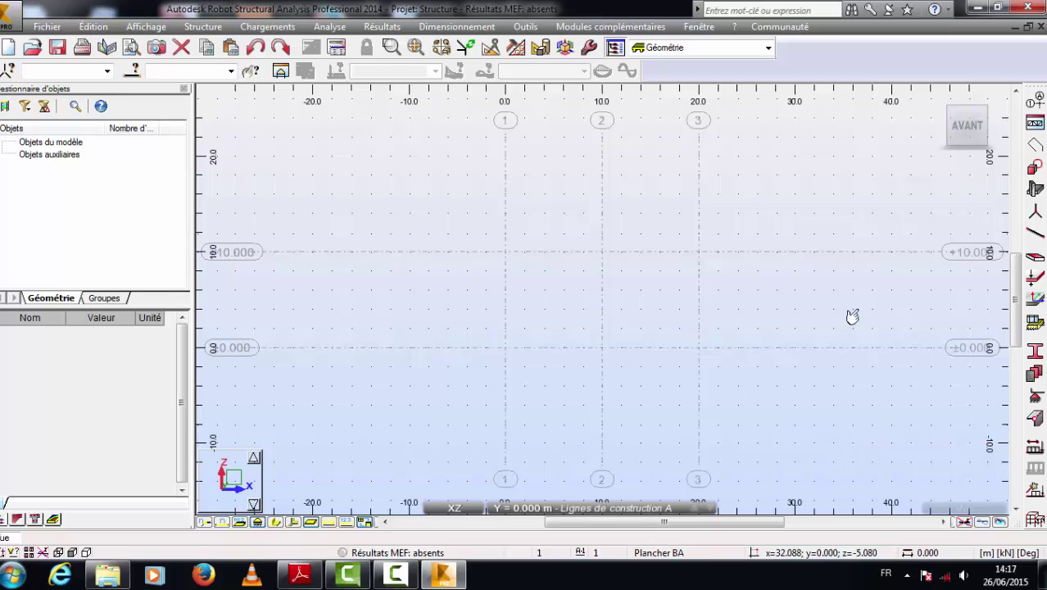
- Draw an arc by the début - centre - fin method, discretised into 30 edges, through (0, 0, 0), (10, 0, 10) and (20, 0, 0)
left_click(1038, 169)
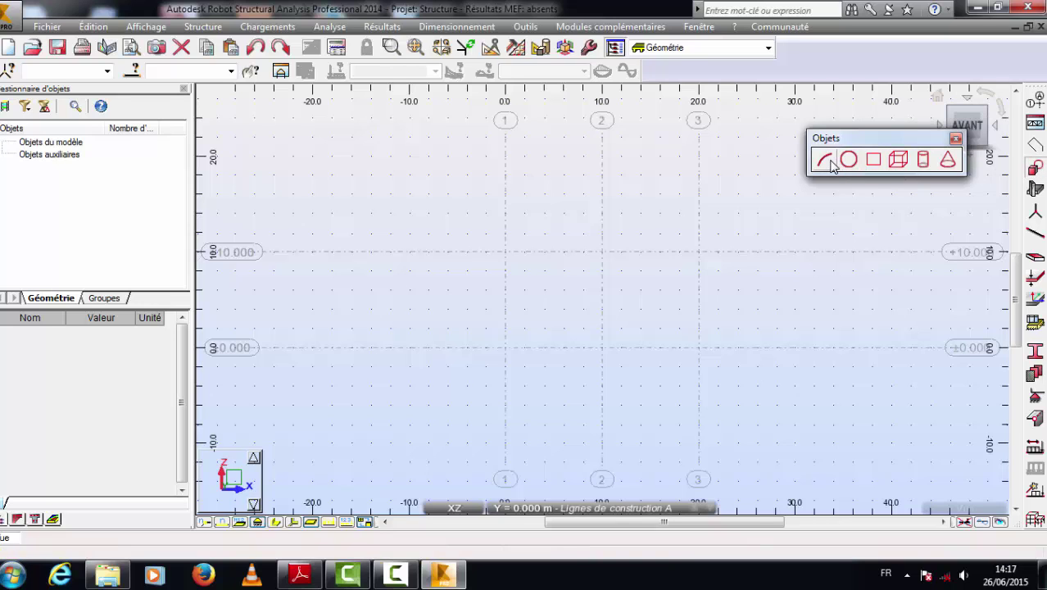
left_click(824, 160)
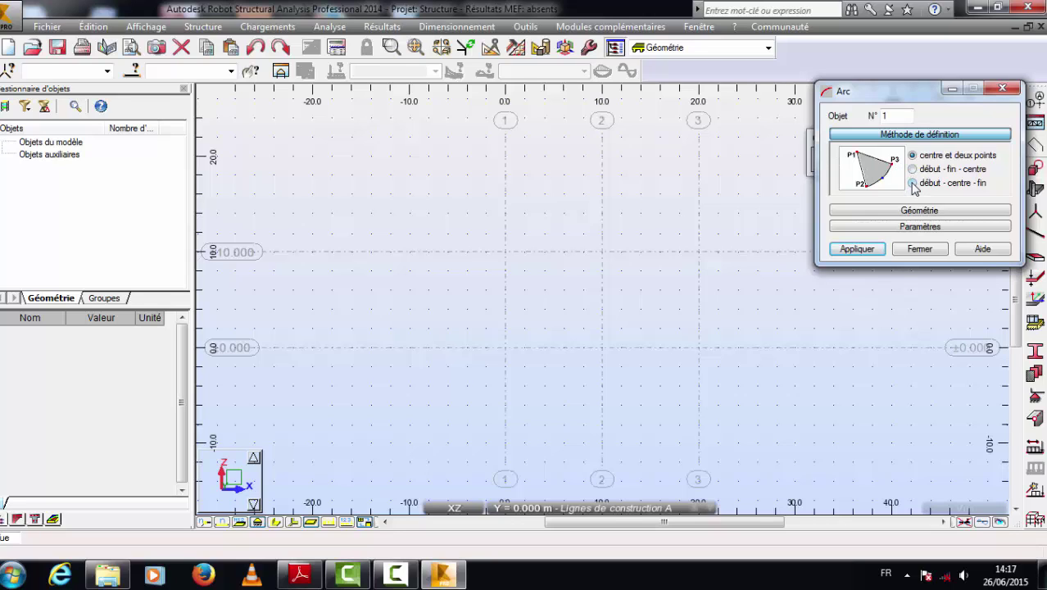
left_click(918, 227)
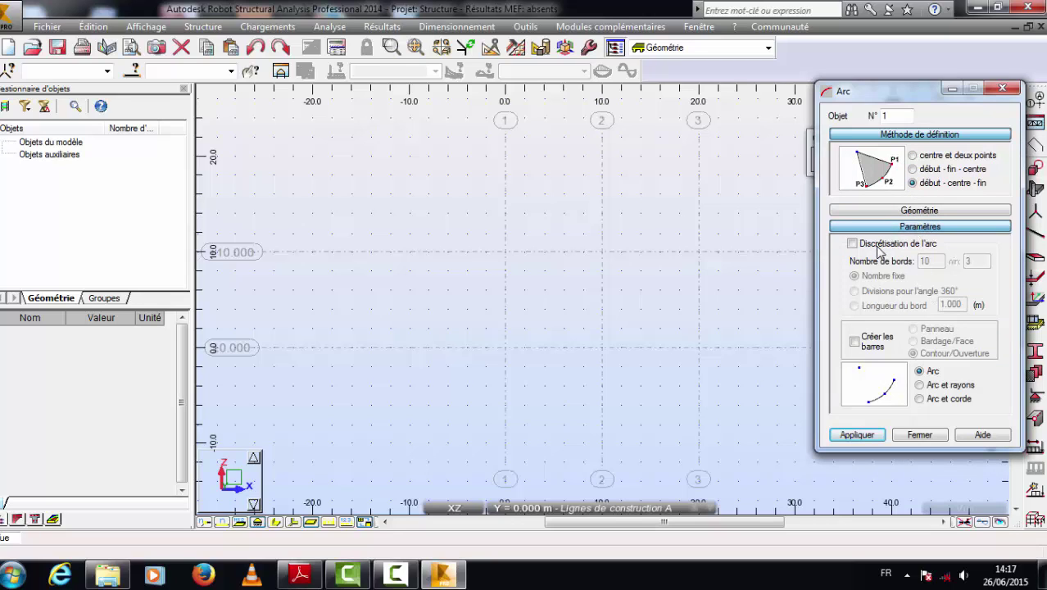
left_click(853, 244)
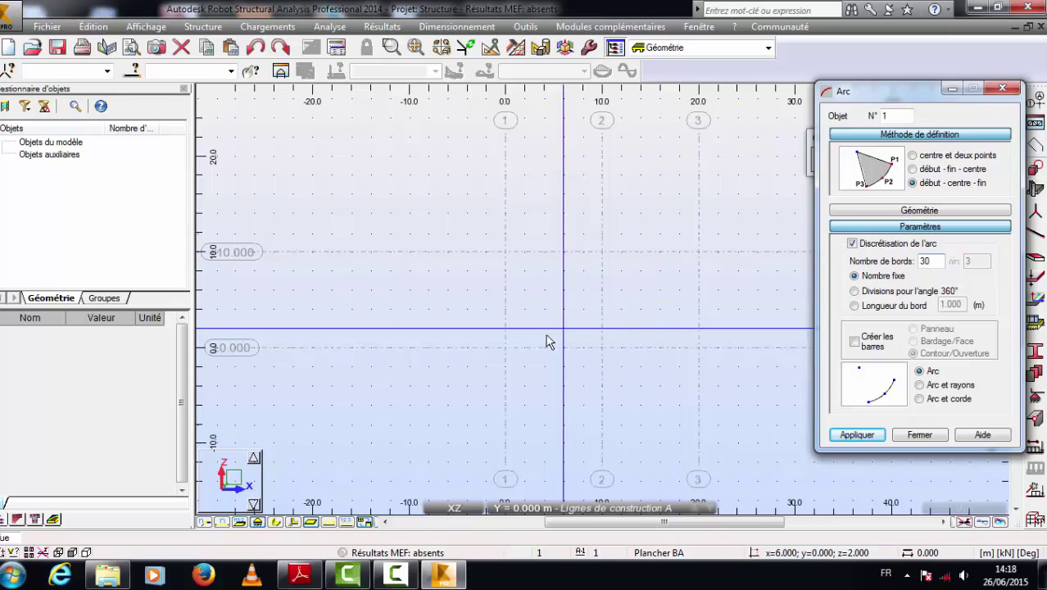
left_click(505, 353)
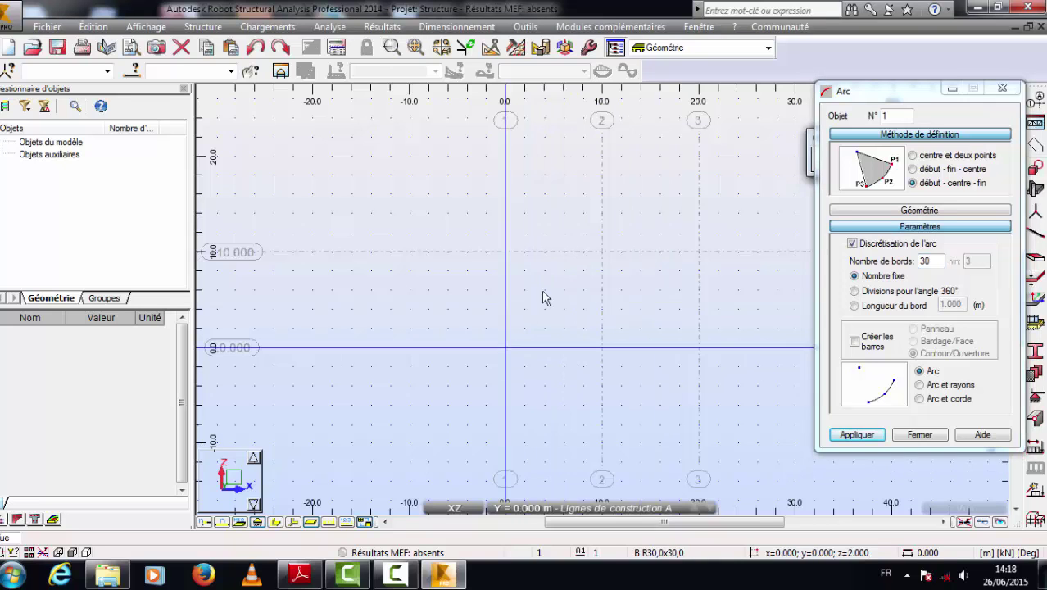
left_click(613, 264)
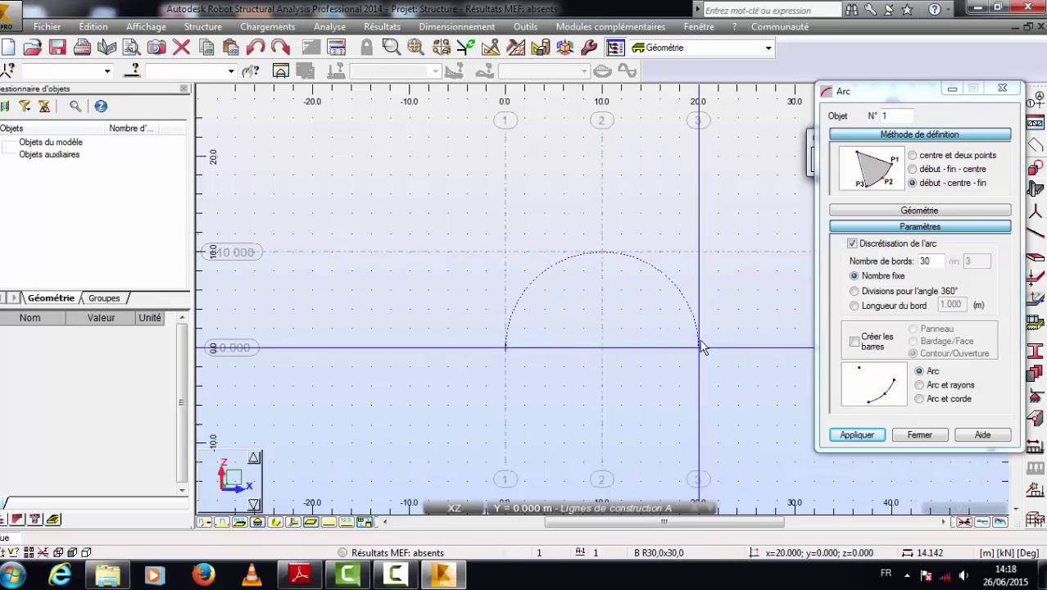
left_click(699, 346)
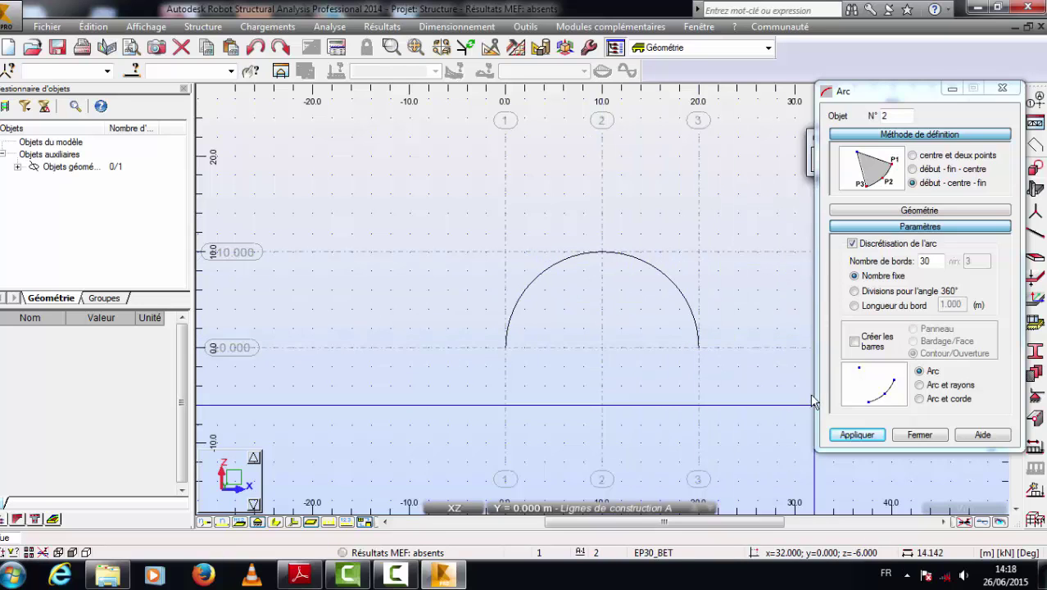
left_click(905, 439)
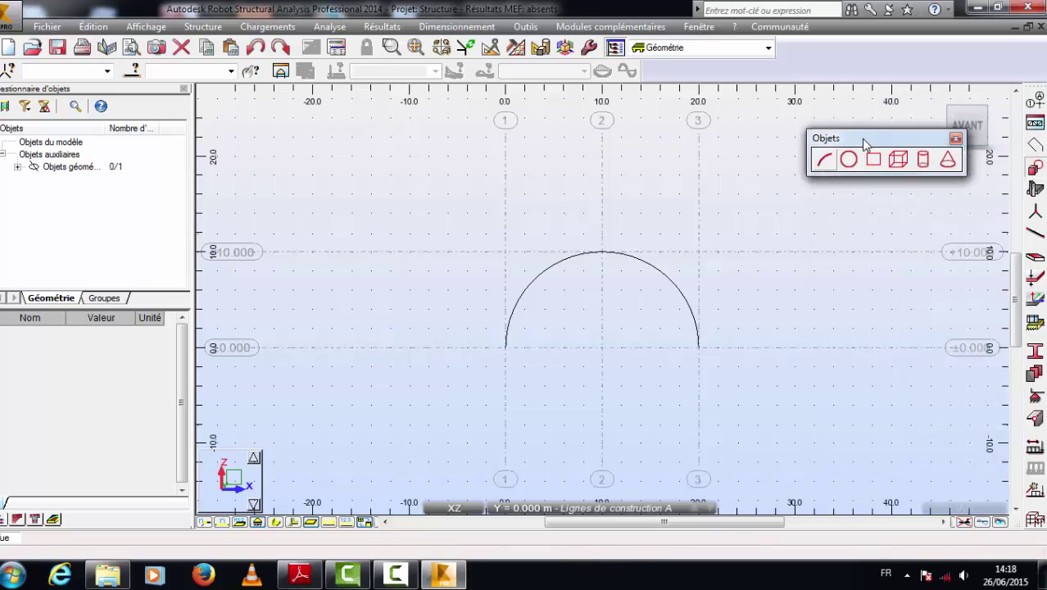
left_click_drag(865, 143, 816, 283)
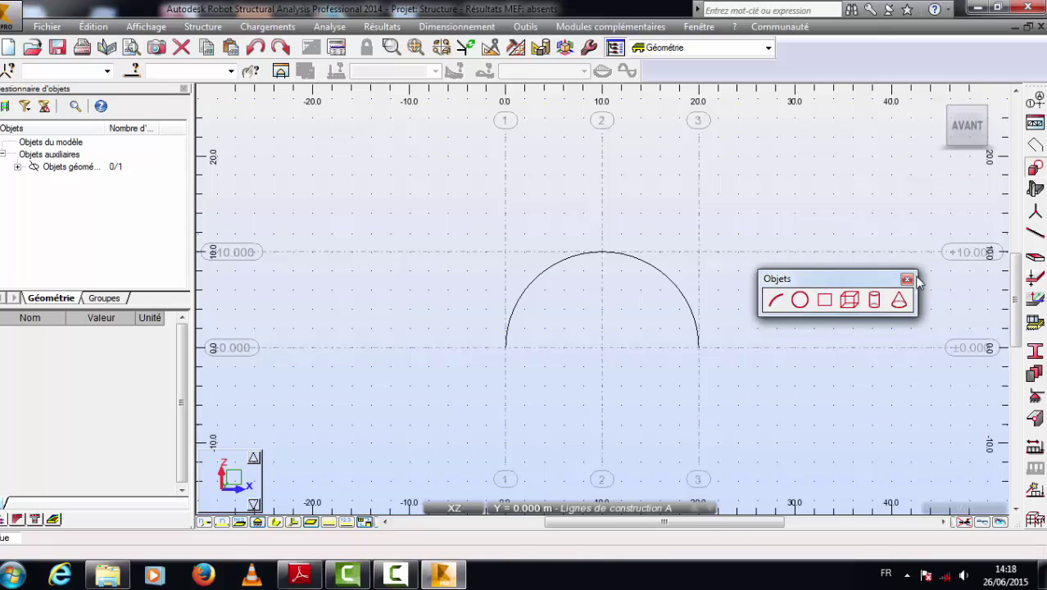
left_click(907, 279)
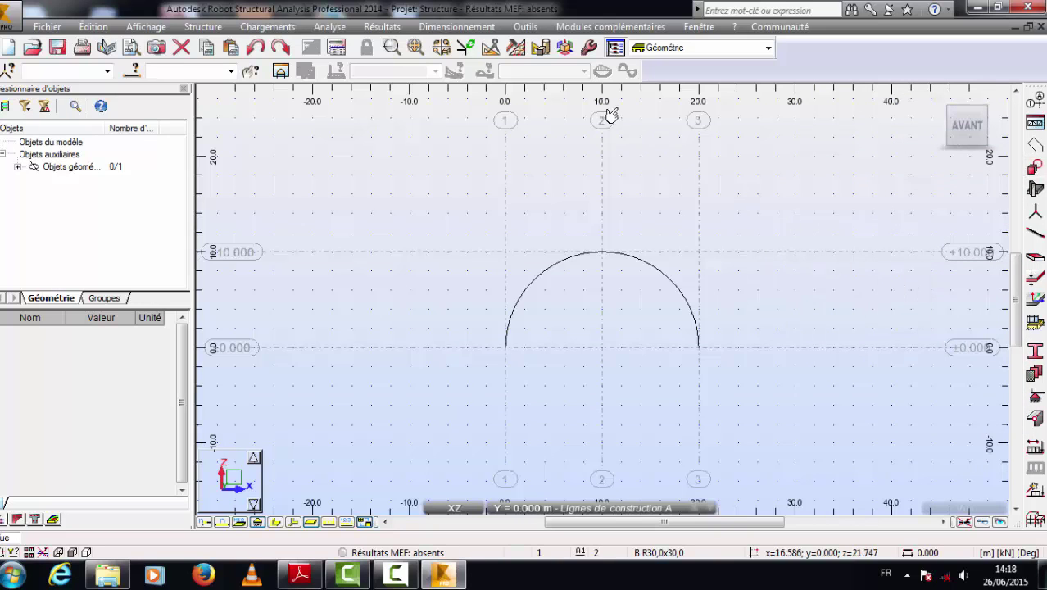
- Extrude the semicircular arc with 30 divisions along the vector from (10, 0, 0) to (10, 30, 0)
left_click(564, 49)
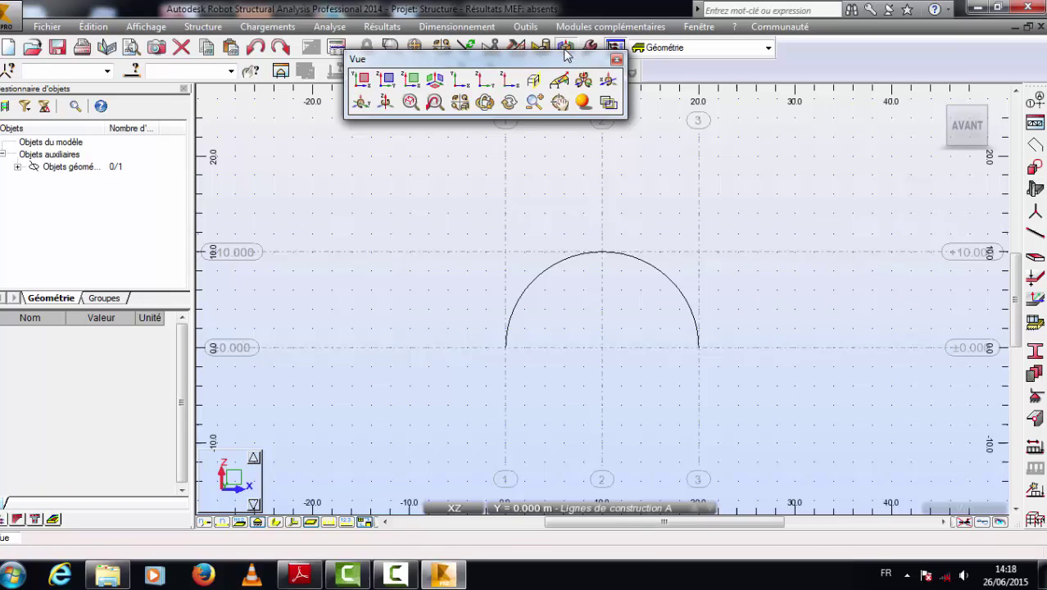
left_click(484, 101)
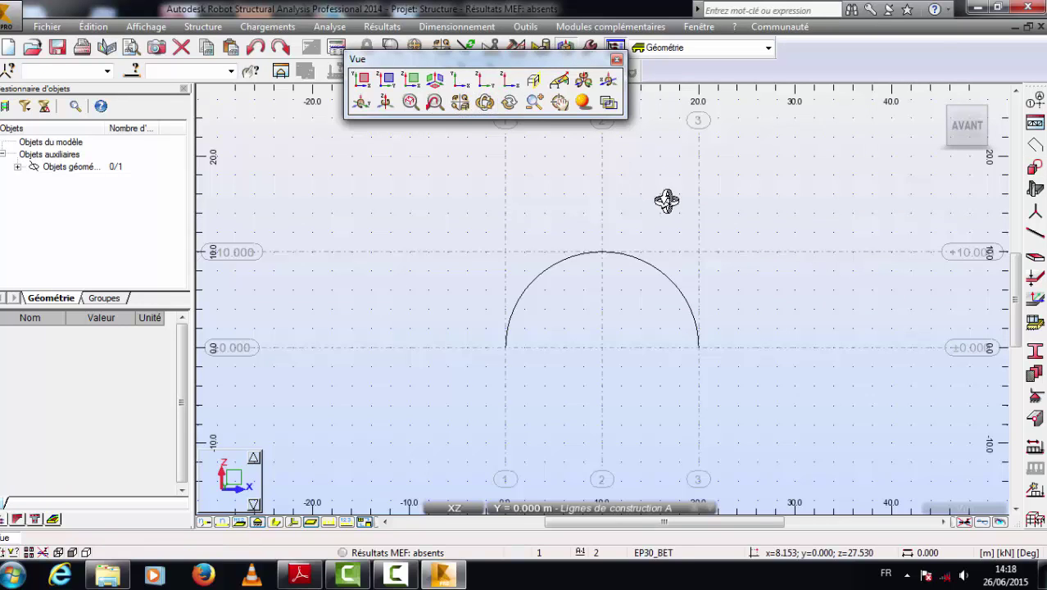
left_click_drag(667, 200, 617, 215)
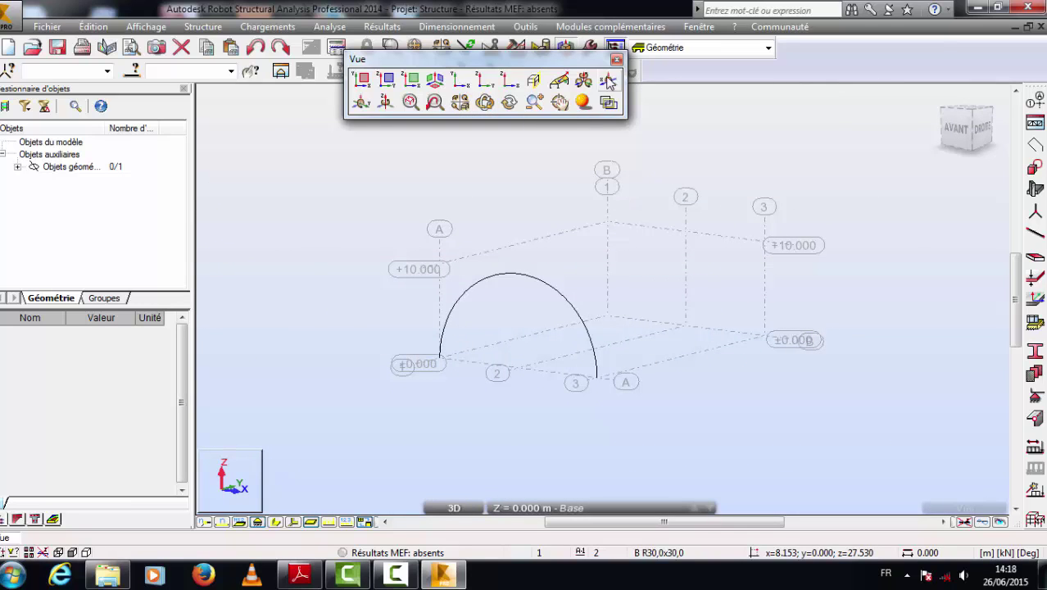
left_click(616, 59)
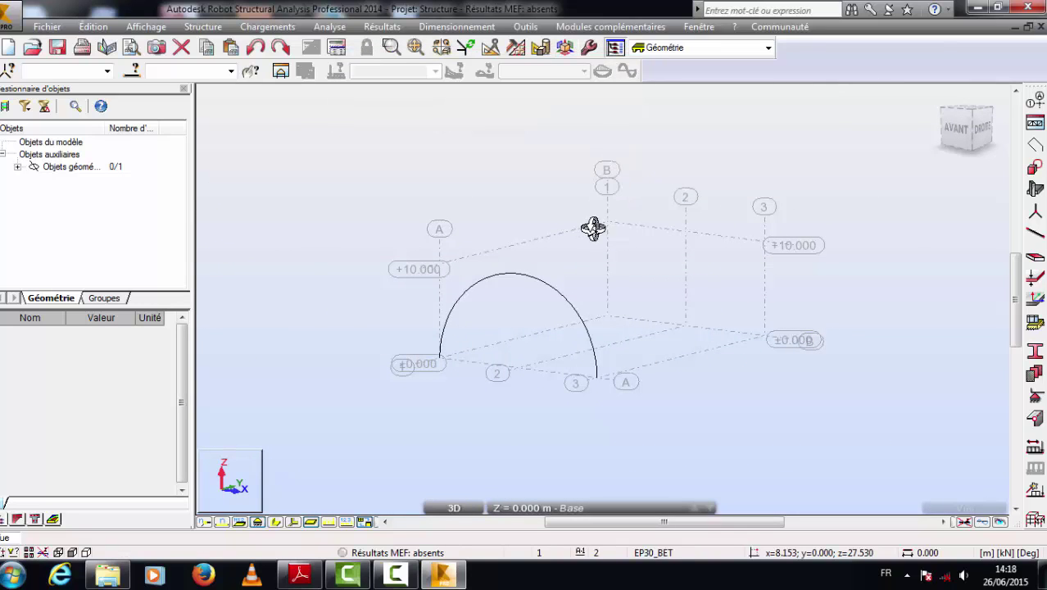
right_click(516, 202)
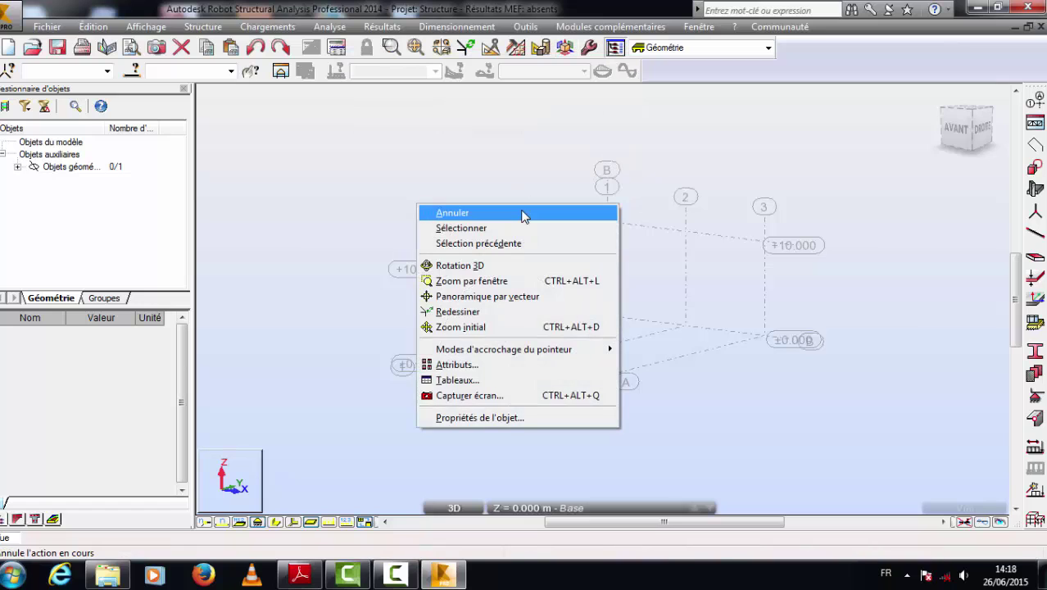
left_click(525, 215)
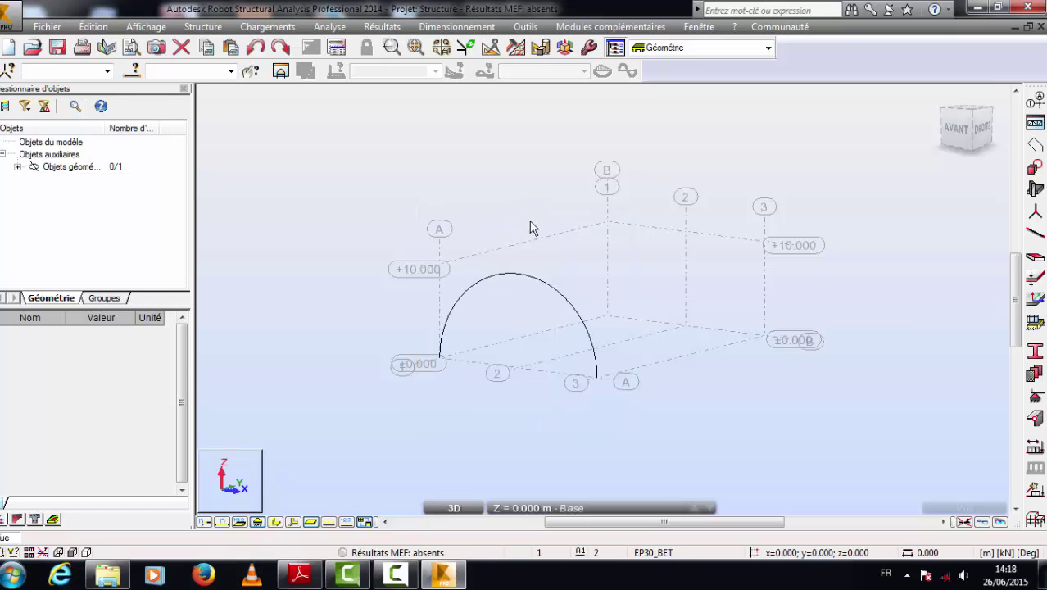
left_click_drag(511, 371, 389, 425)
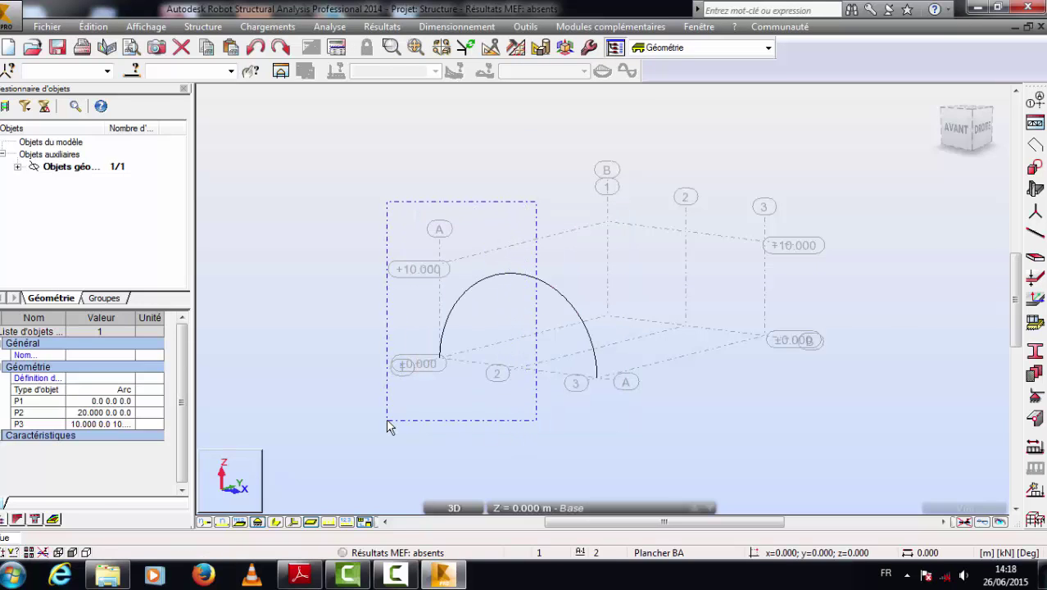
left_click(491, 47)
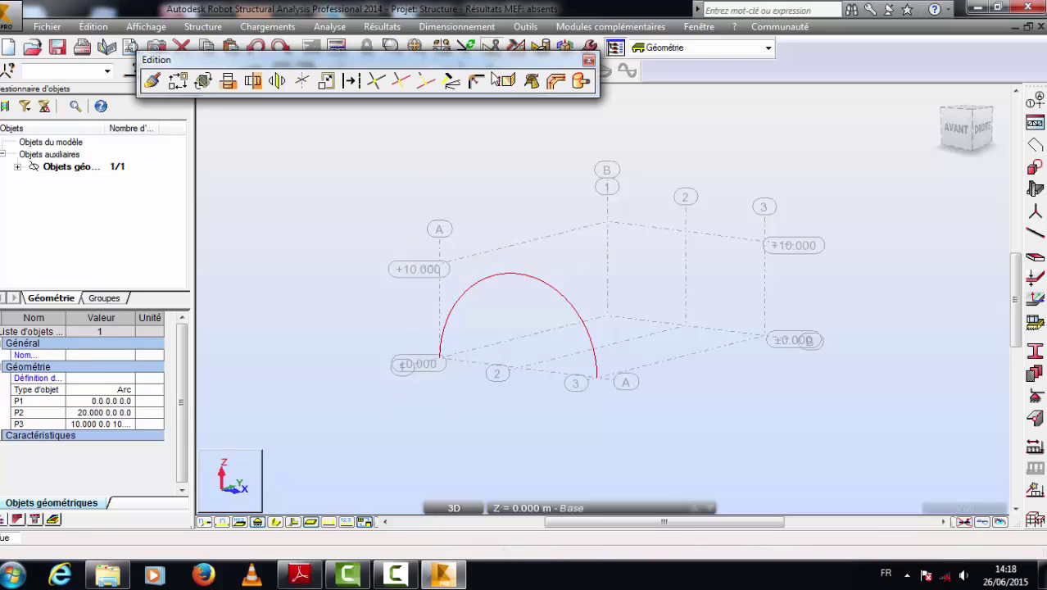
left_click(505, 81)
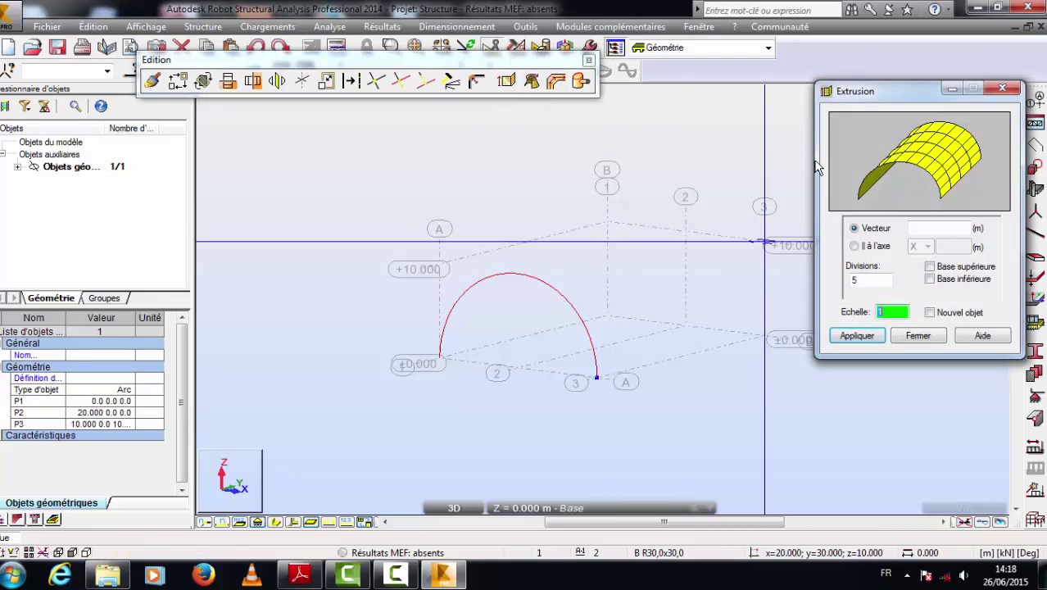
double_click(862, 279)
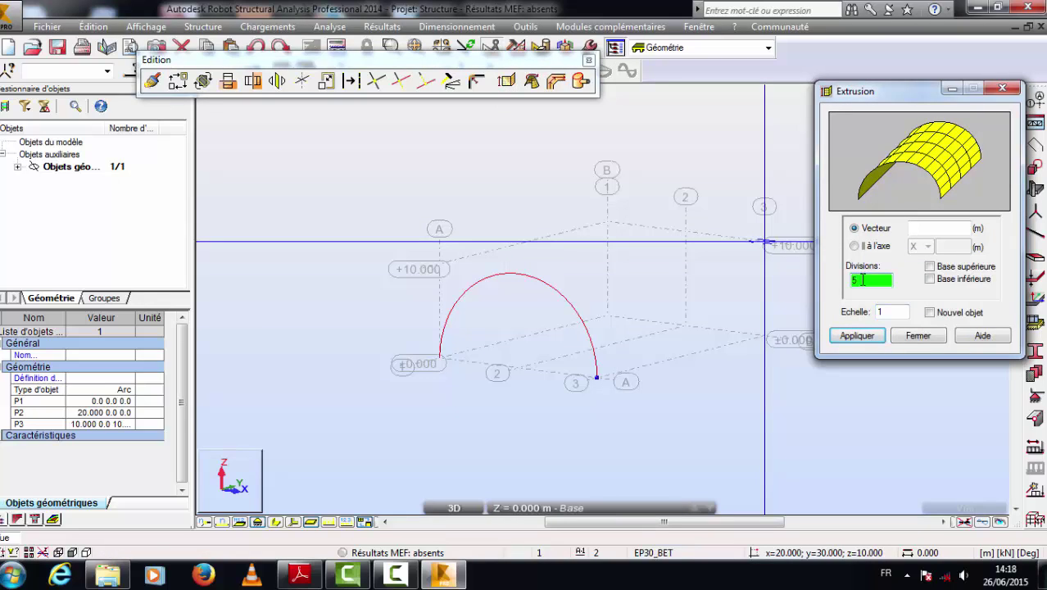
key("BackSpace")
type("30")
left_click(946, 229)
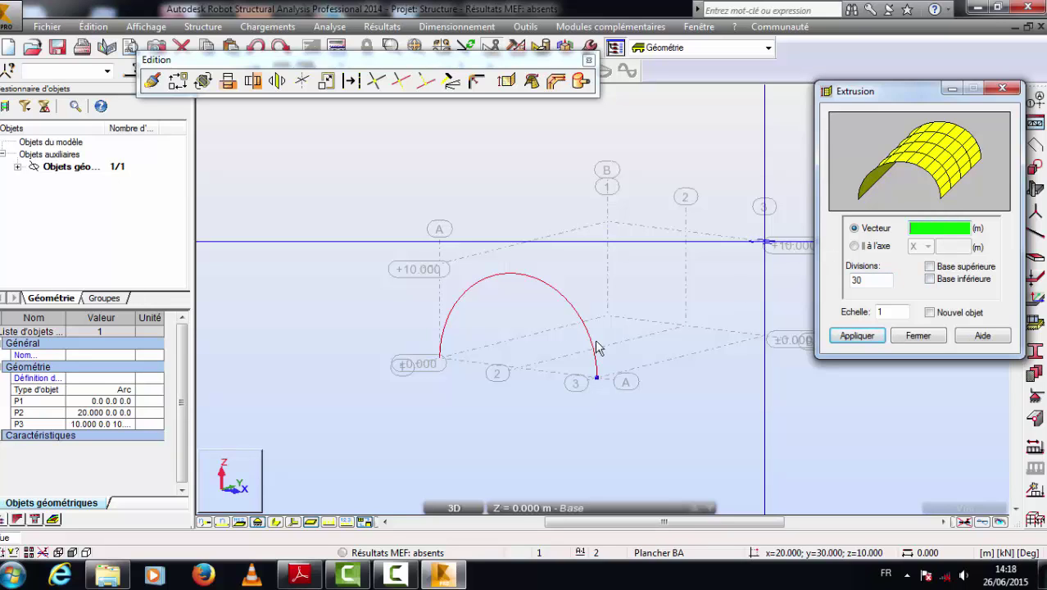
left_click(519, 383)
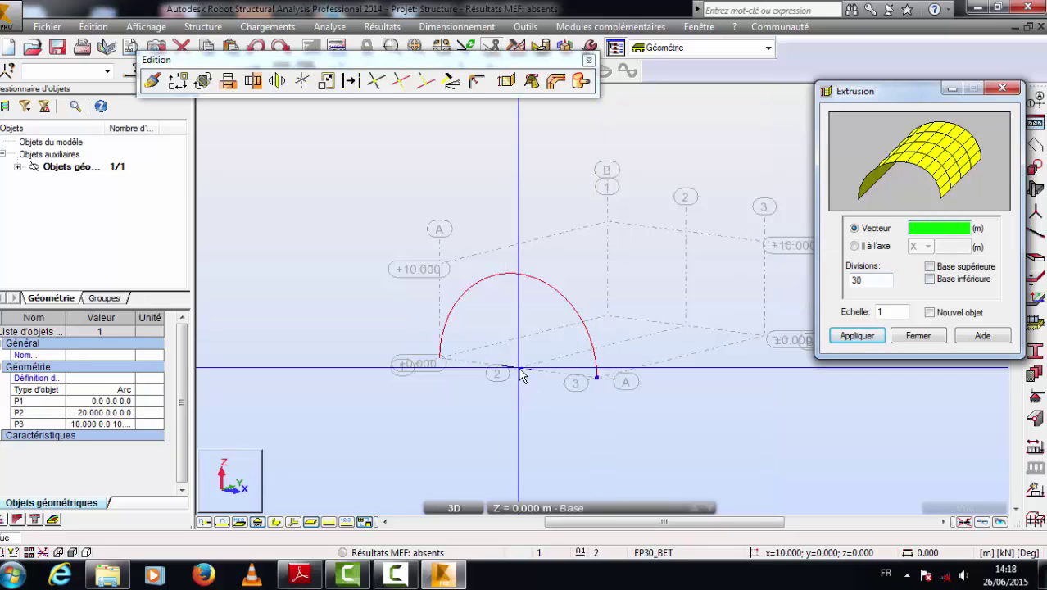
left_click(677, 329)
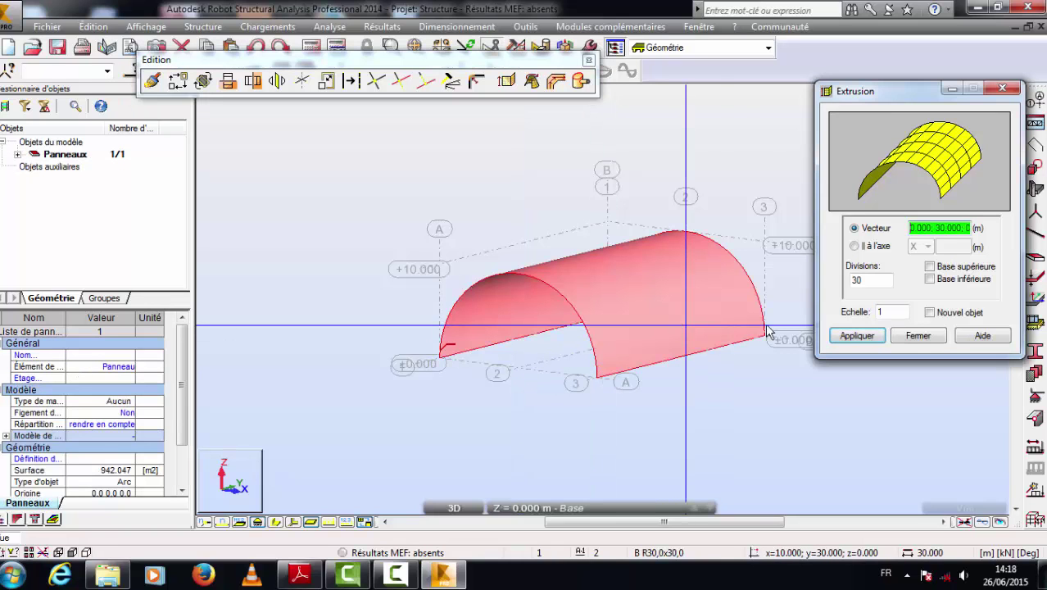
left_click(908, 341)
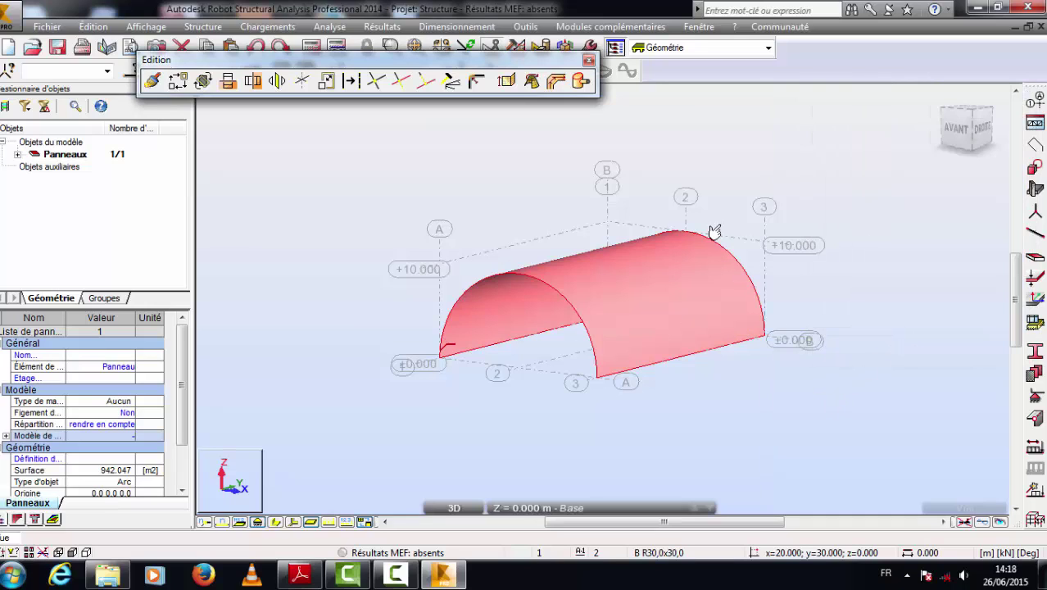
left_click(589, 62)
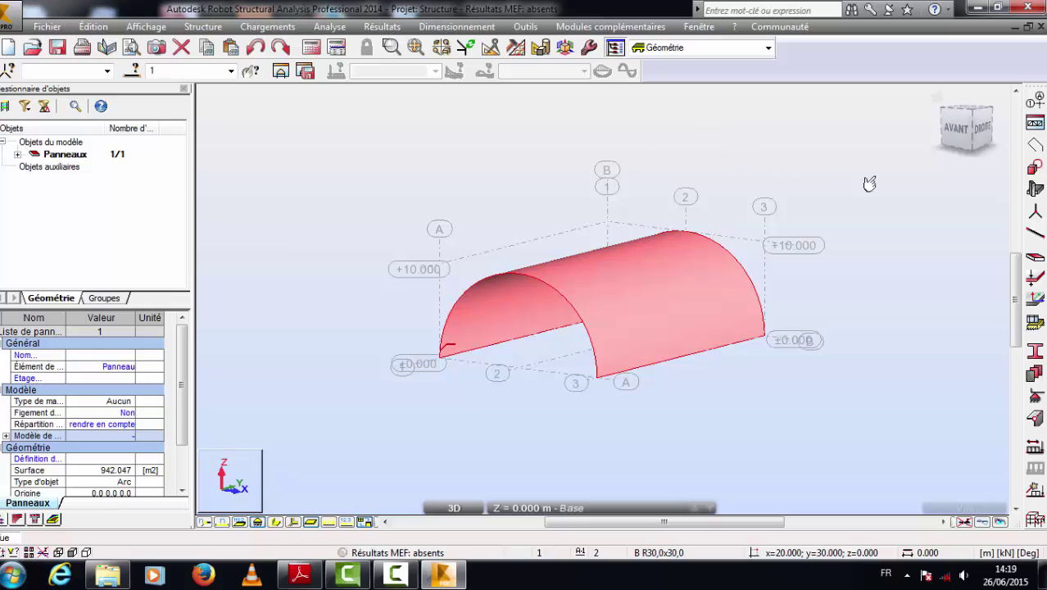
- Create a uniform 8 cm thickness in BETON and apply it to the vault panel
left_click(1036, 278)
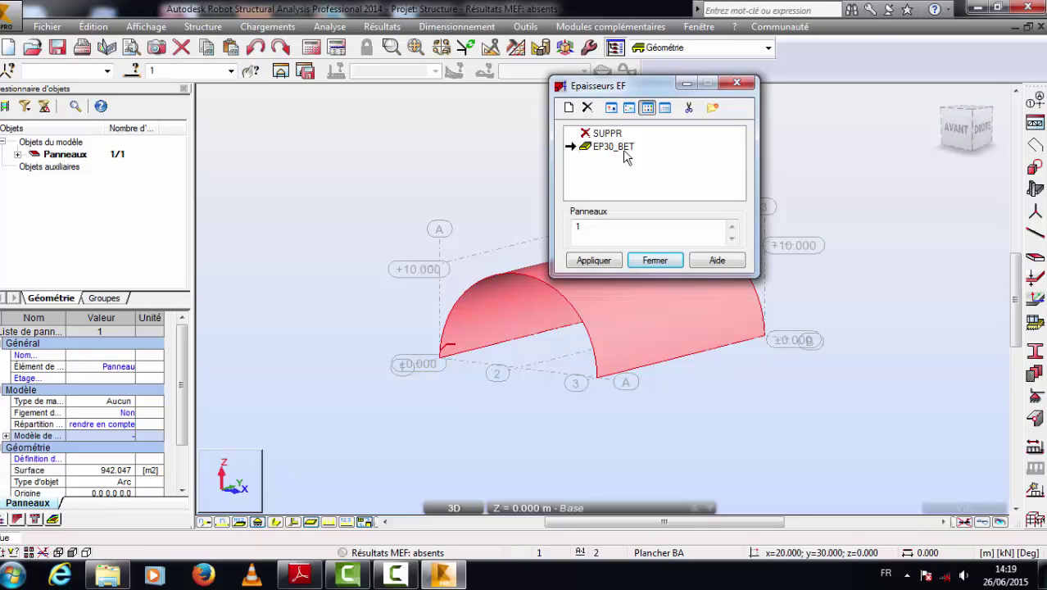
left_click(569, 108)
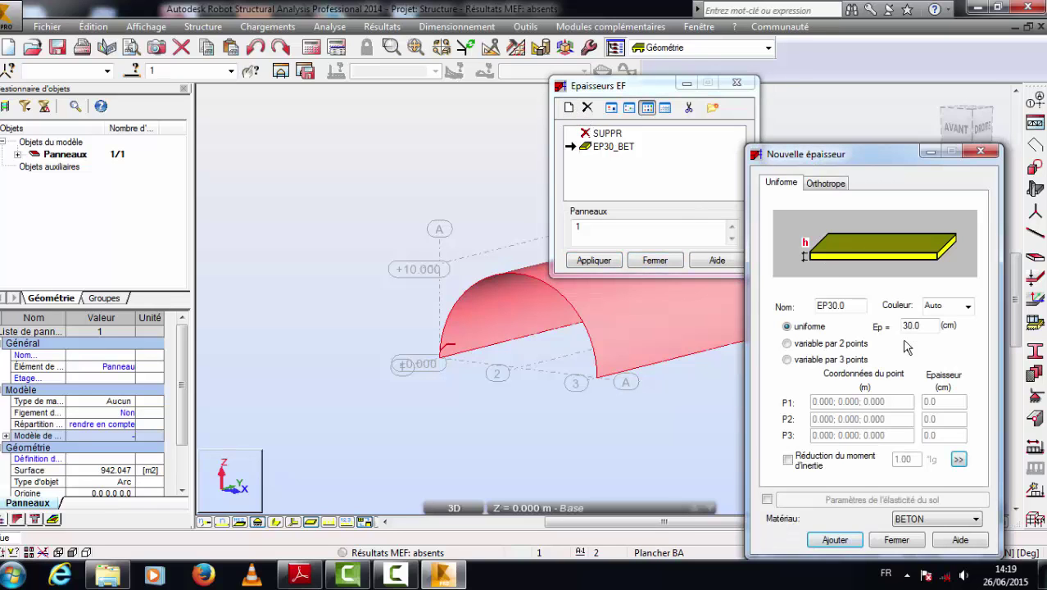
double_click(911, 326)
double_click(913, 326)
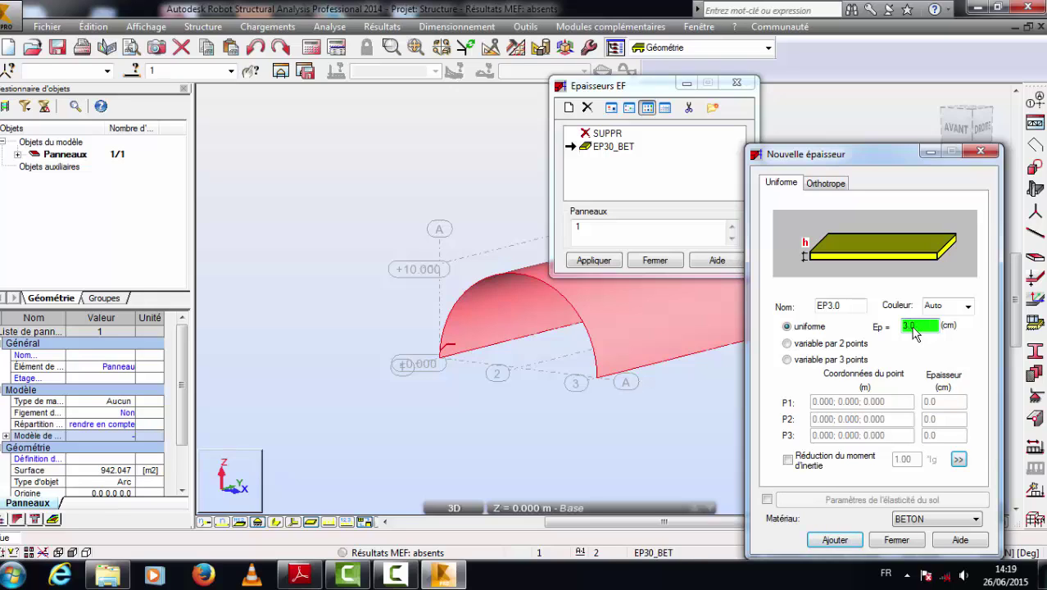
key("BackSpace")
left_click(836, 541)
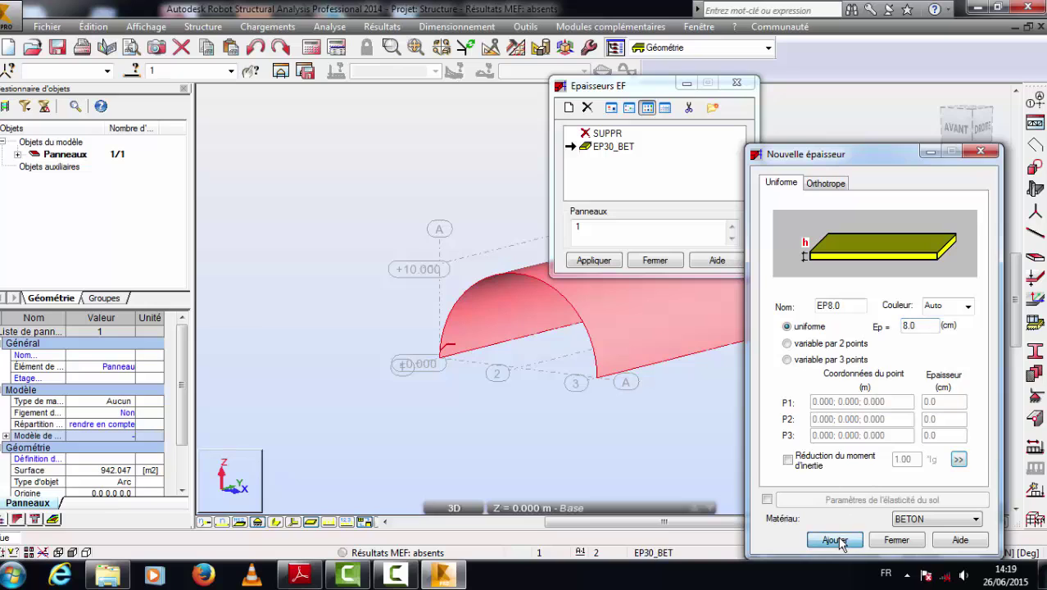
left_click(896, 540)
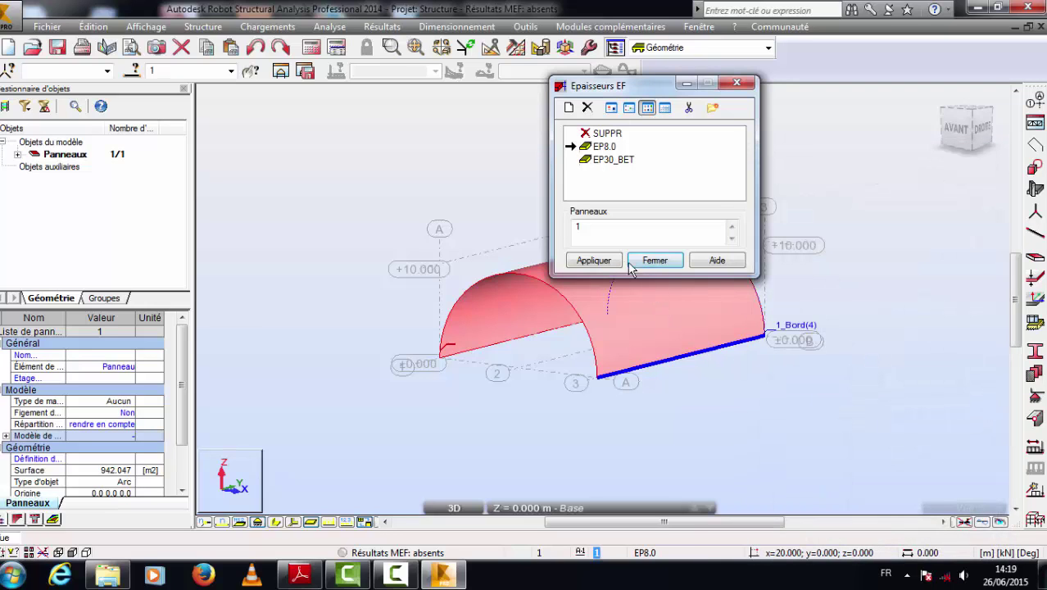
left_click(607, 262)
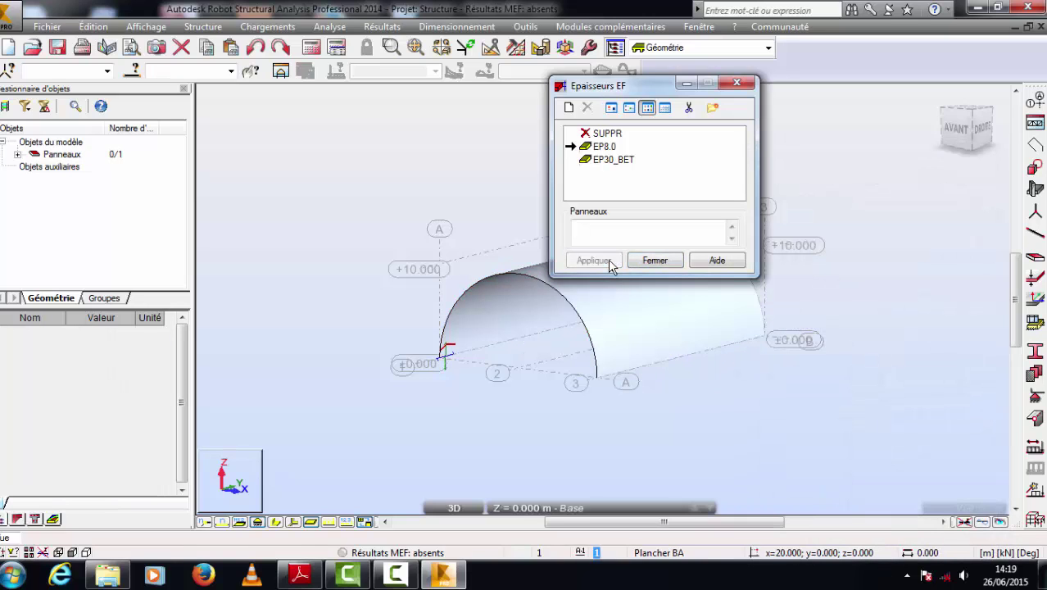
left_click(654, 262)
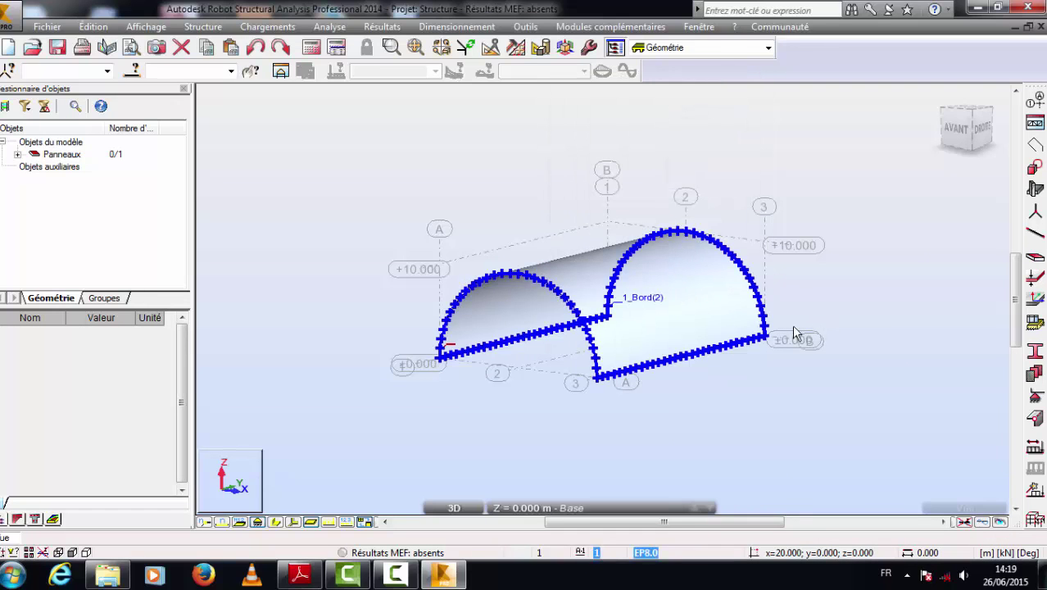
- Define a new rigid linear support, treated as a maçonnerie voile with width b = 20 cm
left_click(1035, 396)
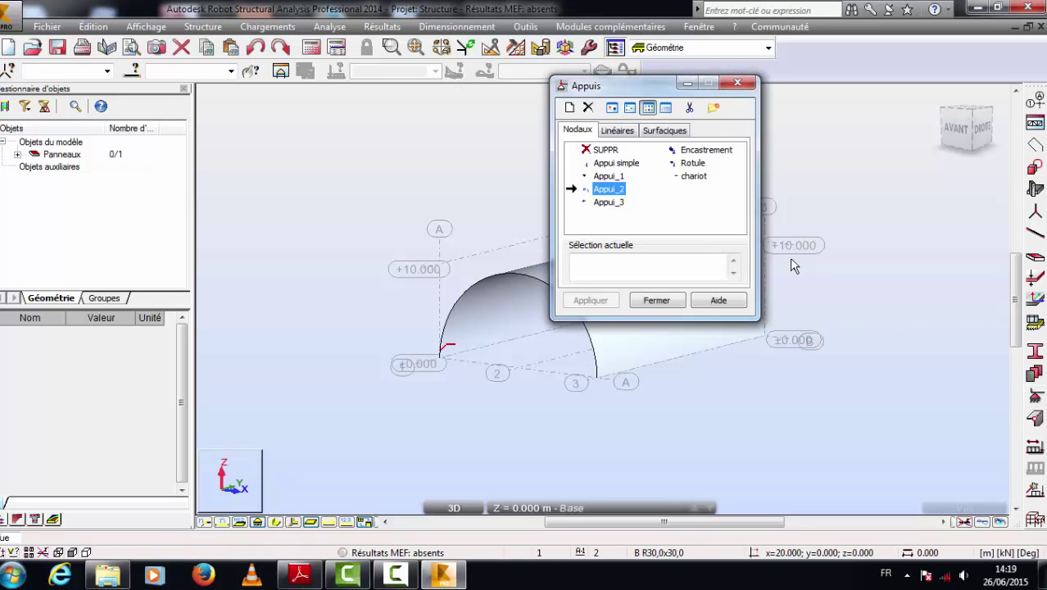
left_click(692, 163)
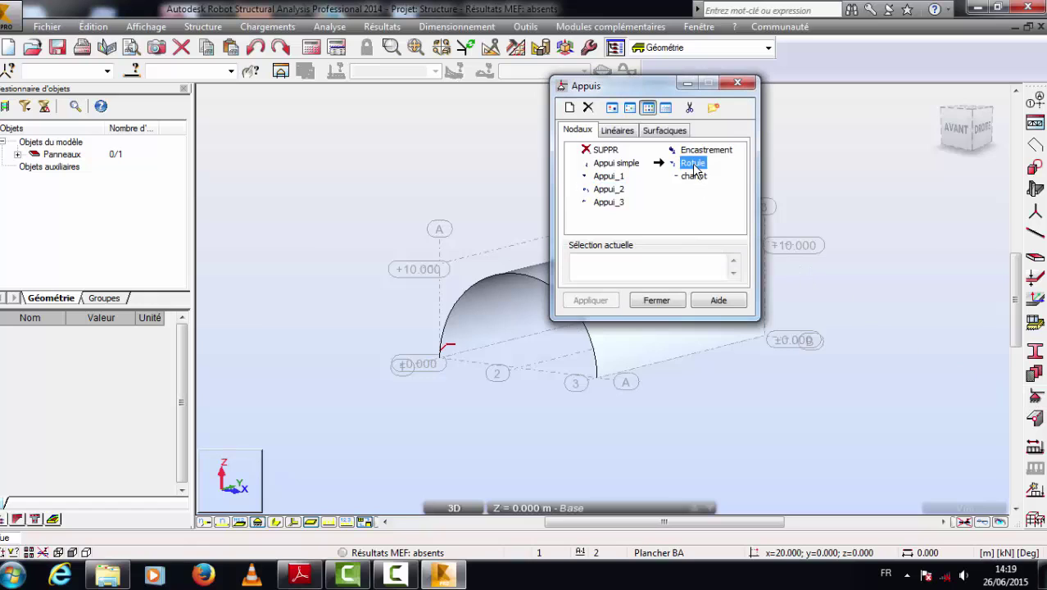
left_click(617, 130)
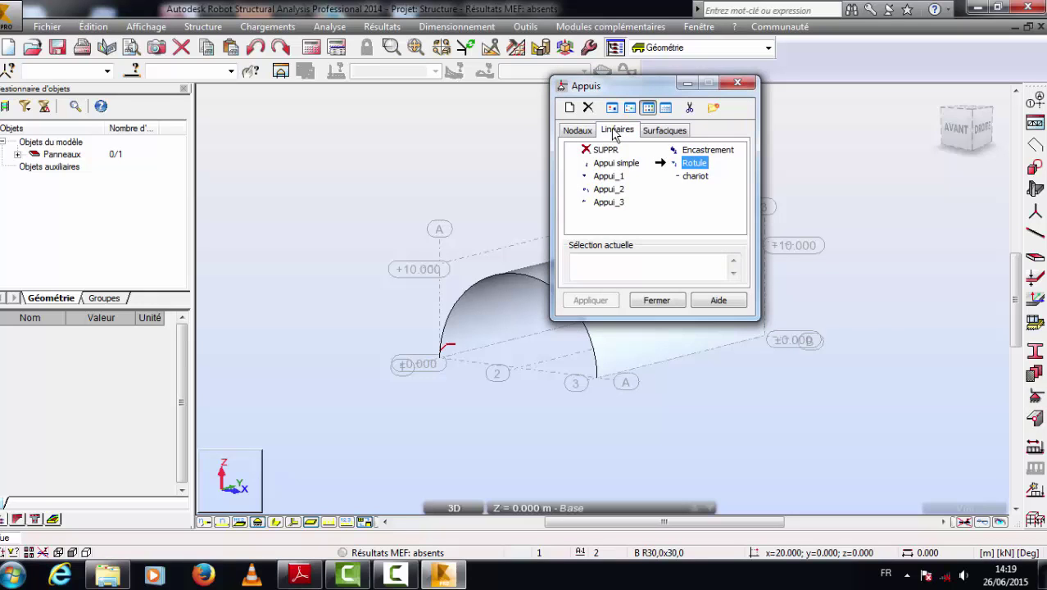
left_click(572, 109)
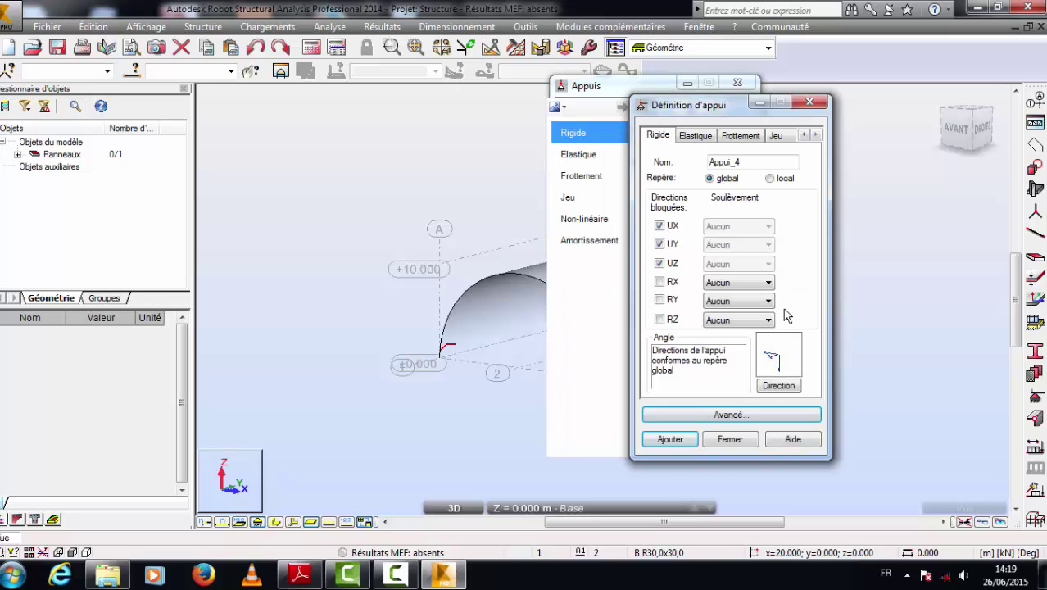
left_click(729, 415)
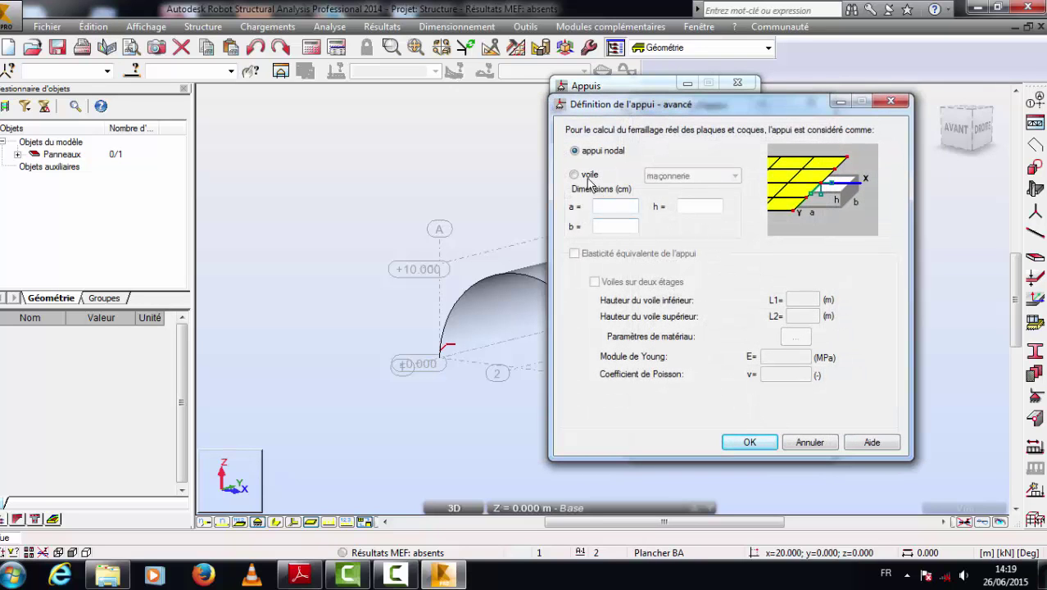
left_click(575, 174)
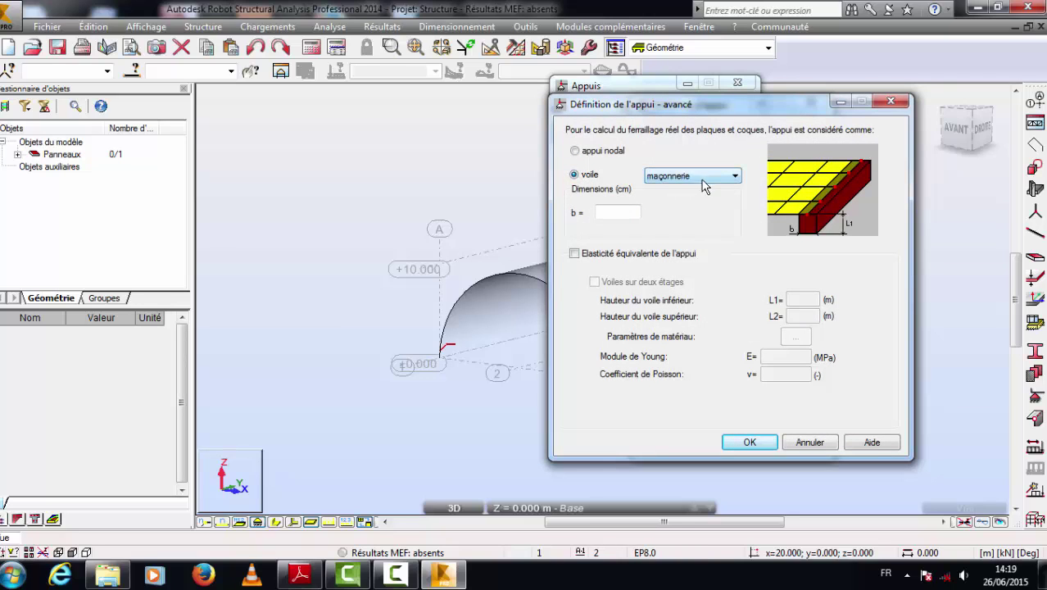
left_click(633, 213)
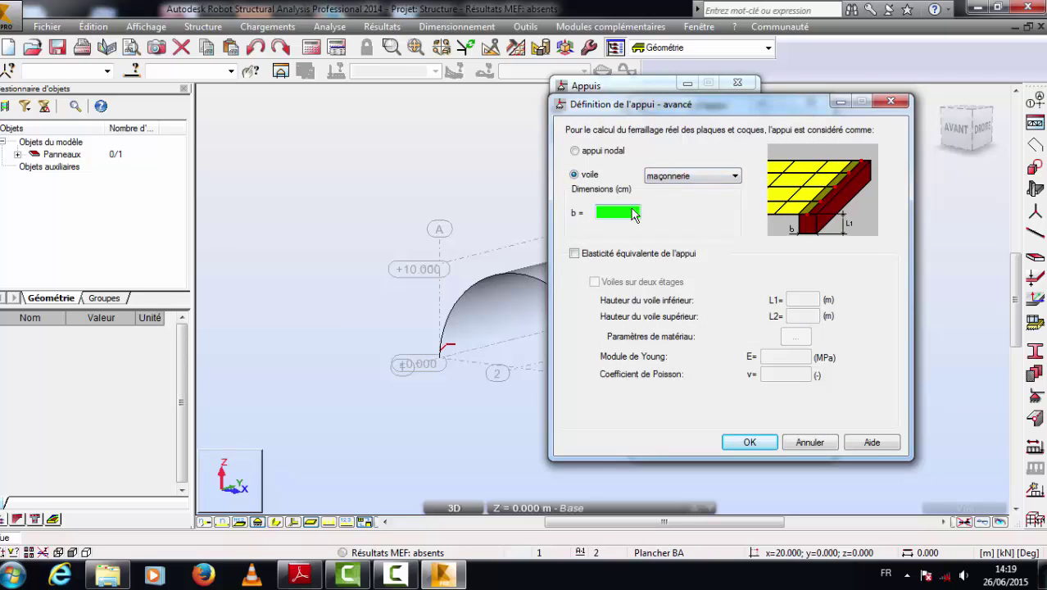
type("20")
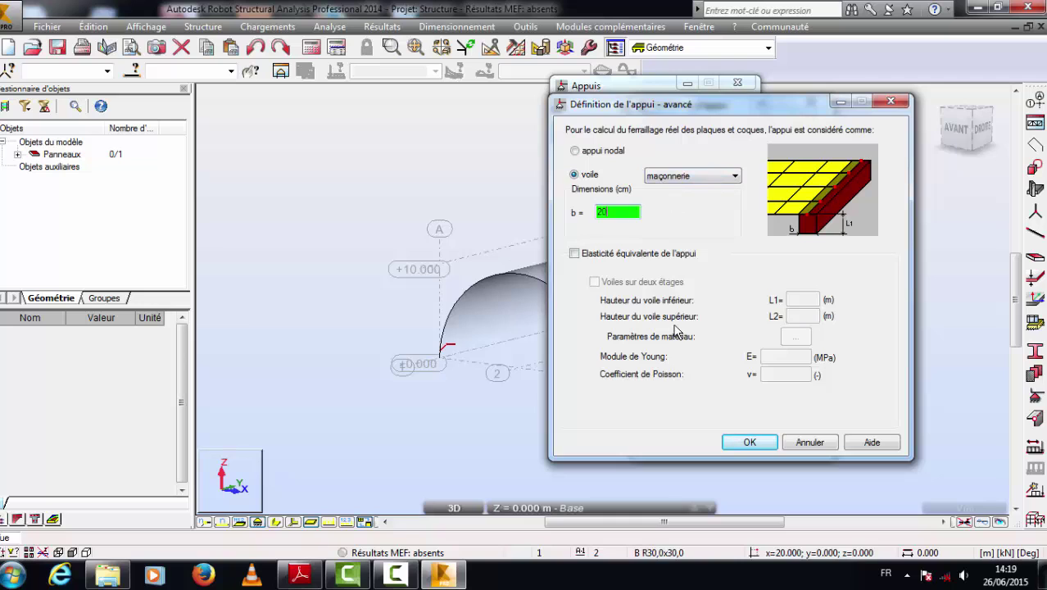
left_click(750, 443)
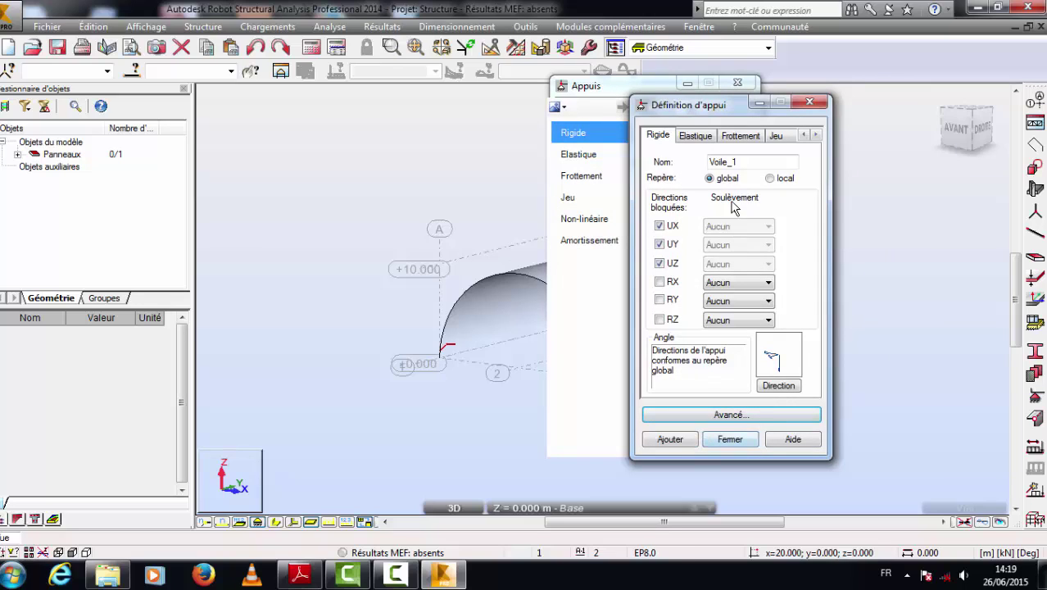
- Name the new linear support "mur en maçonnerie" and add it to the support list
left_click(749, 163)
key("BackSpace")
key("BackSpace")
key("BackSpace")
key("BackSpace")
key("BackSpace")
key("BackSpace")
type("mur ")
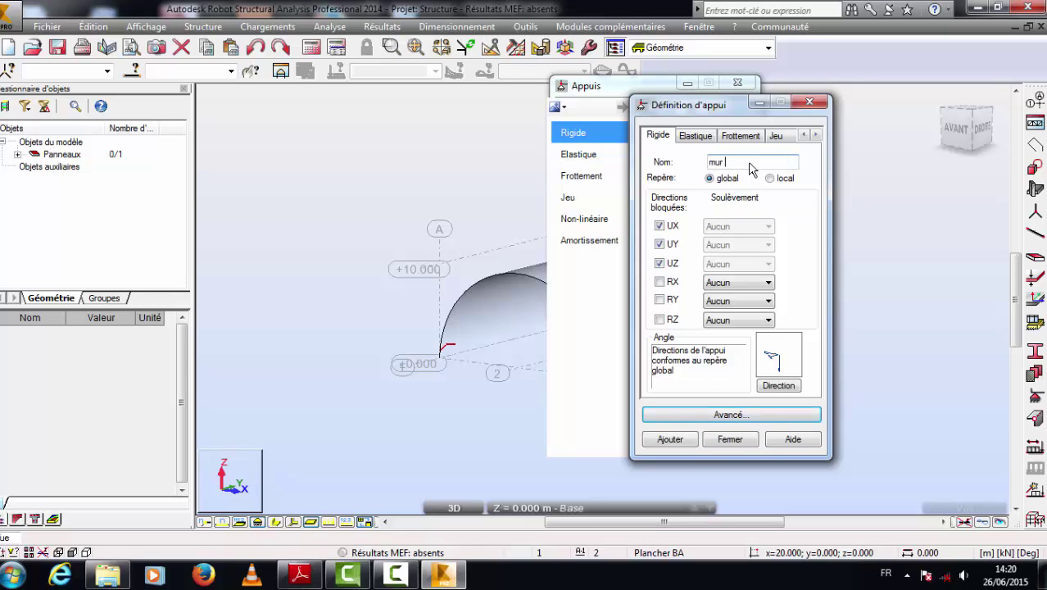
type("en maçonnerie")
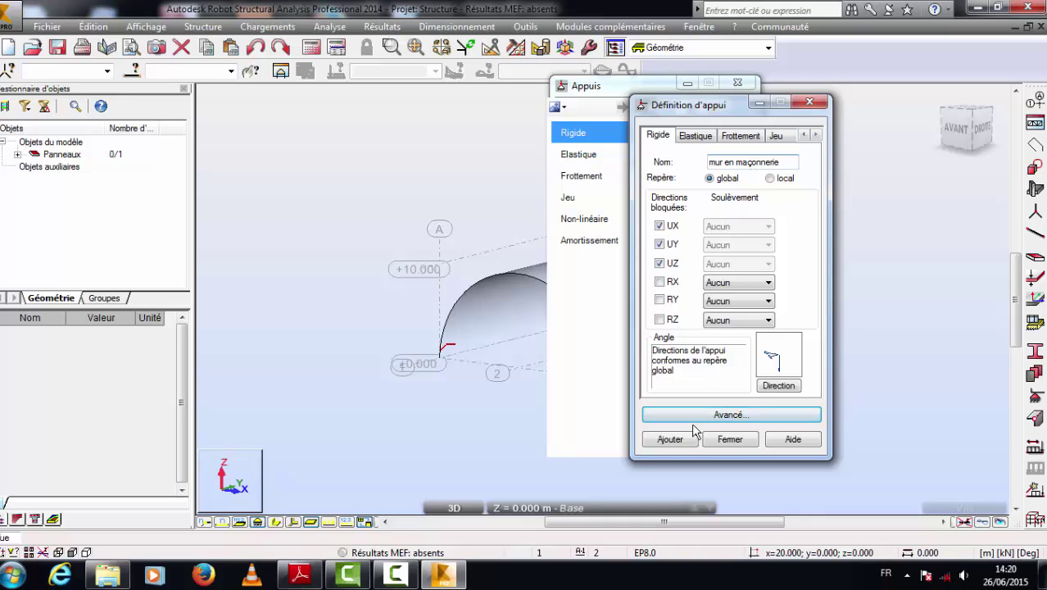
left_click(670, 439)
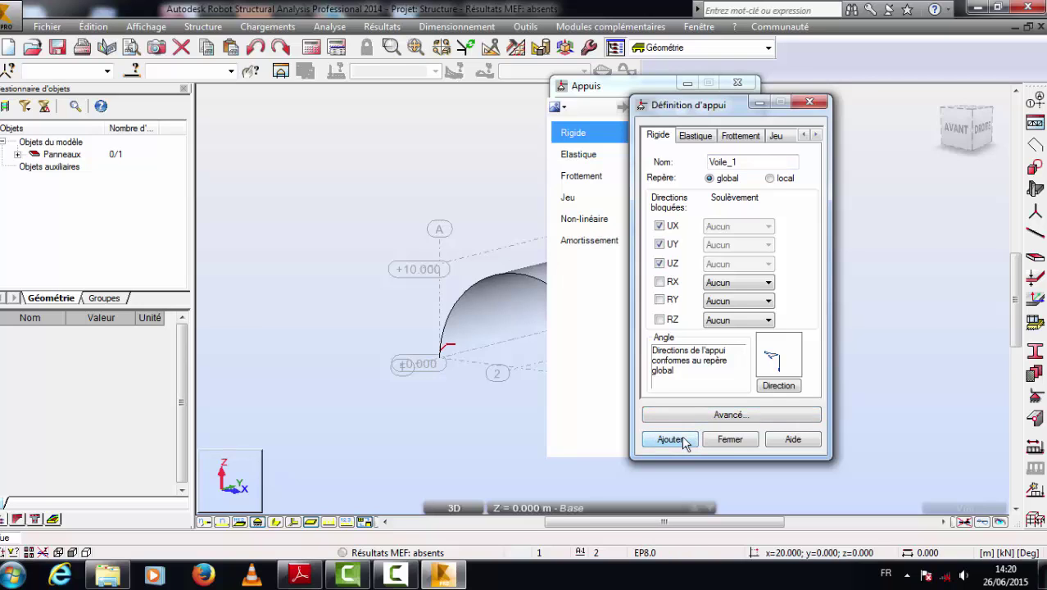
left_click(718, 441)
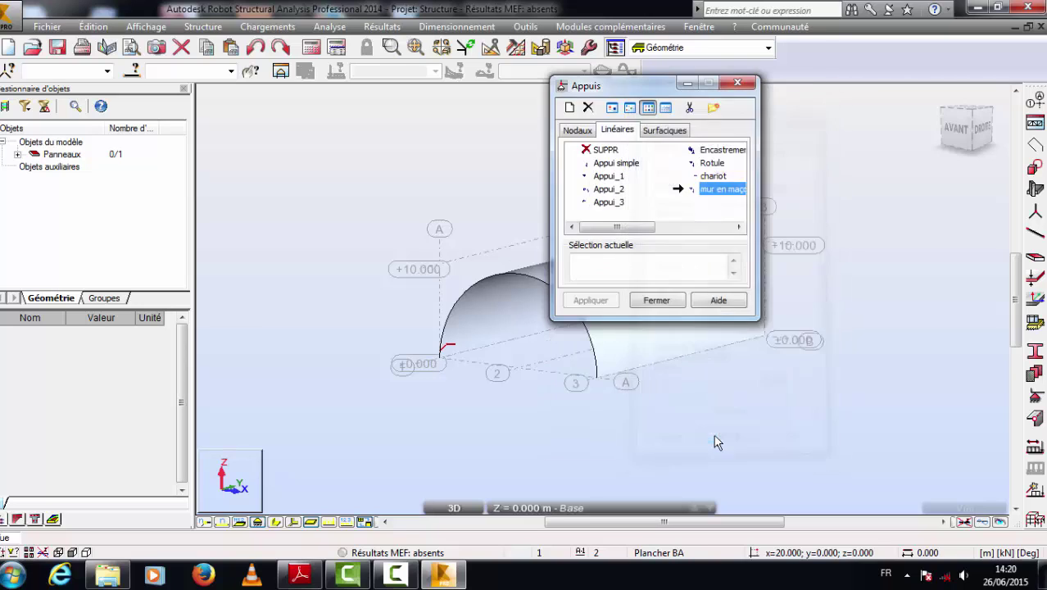
- Apply the "mur en maçonnerie" linear support to both lower longitudinal edges of the vault
left_click(643, 374)
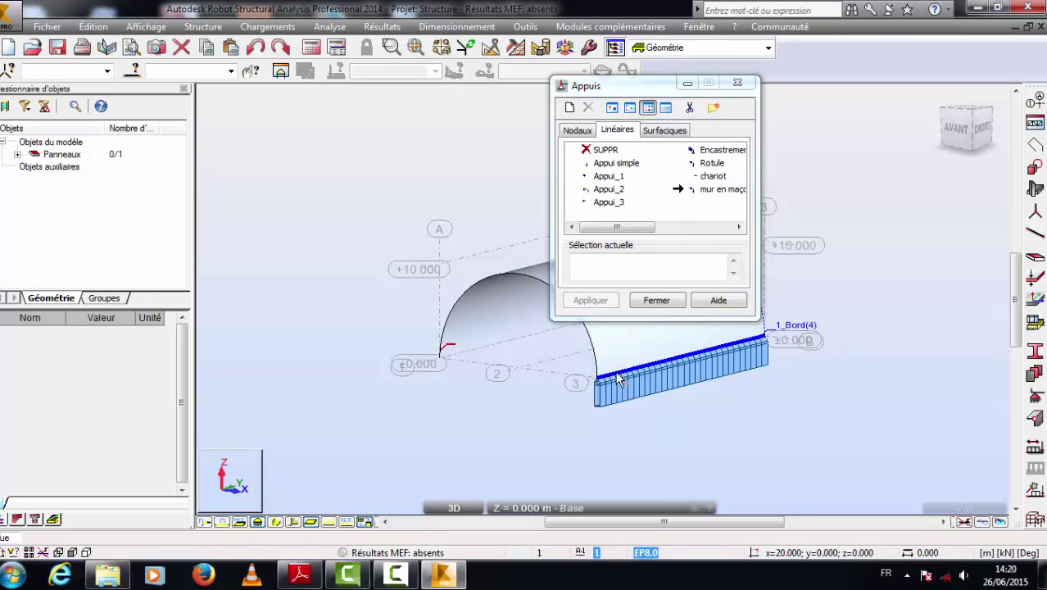
left_click(483, 354)
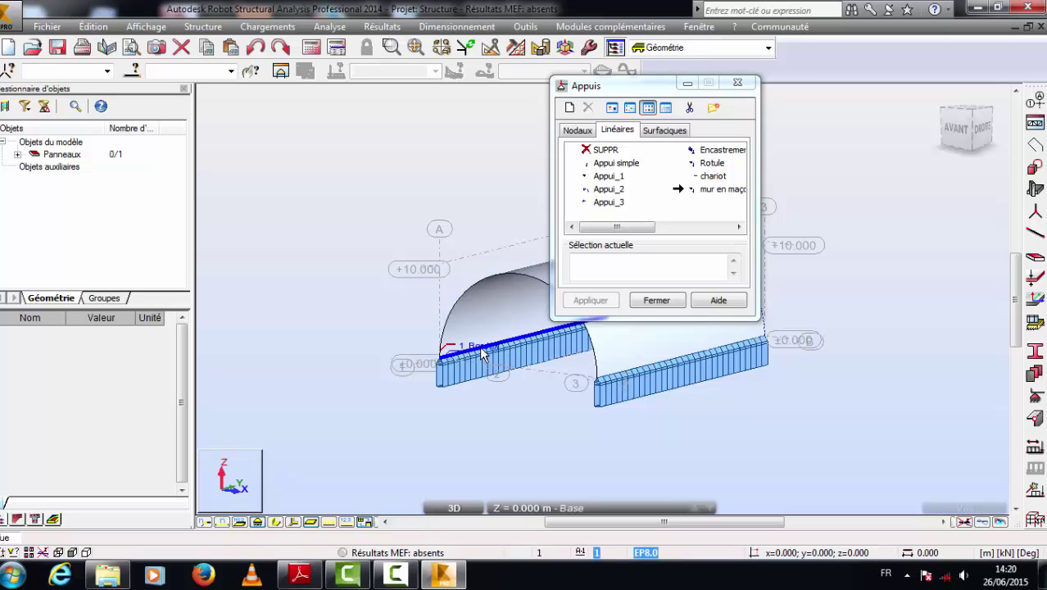
left_click(656, 301)
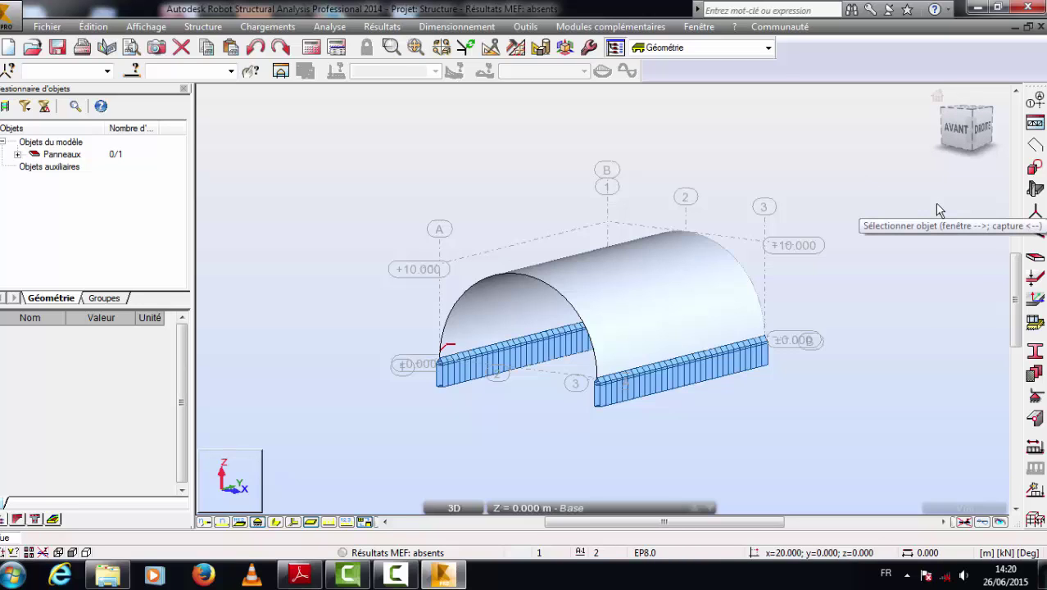
- Add load case 1, PERM1, with the nature set to permanente
left_click(1035, 449)
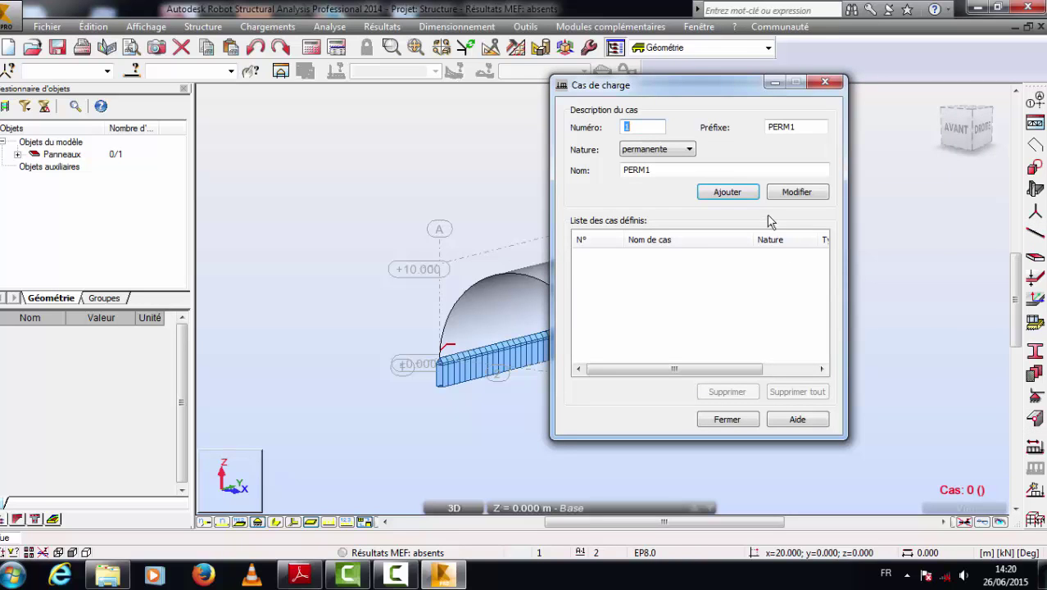
left_click(720, 200)
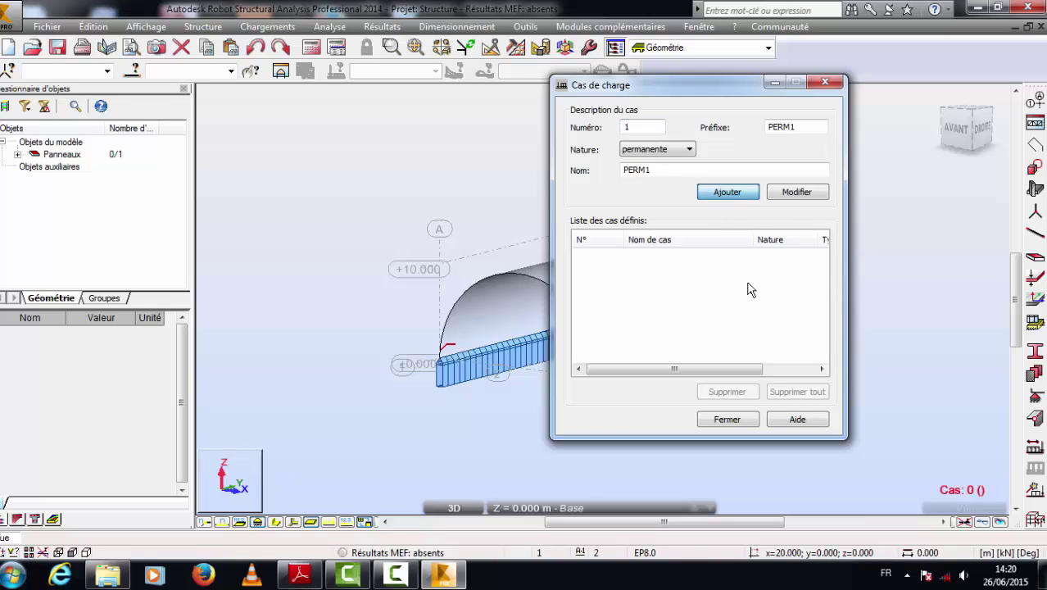
left_click(725, 419)
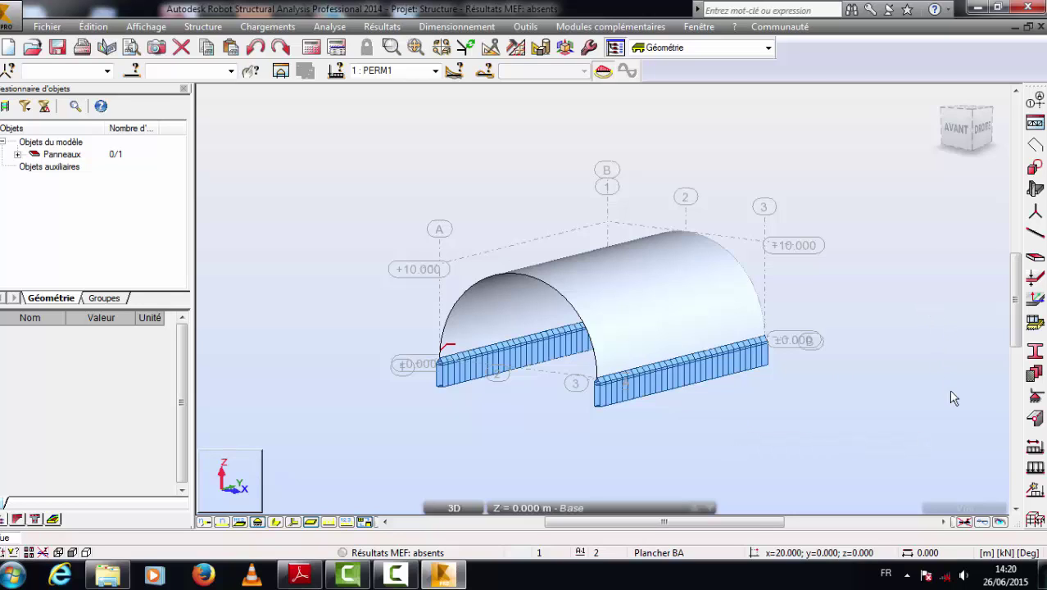
- Check the whole-structure self-weight option among the surface and weight load types for case PERM1
left_click(1036, 468)
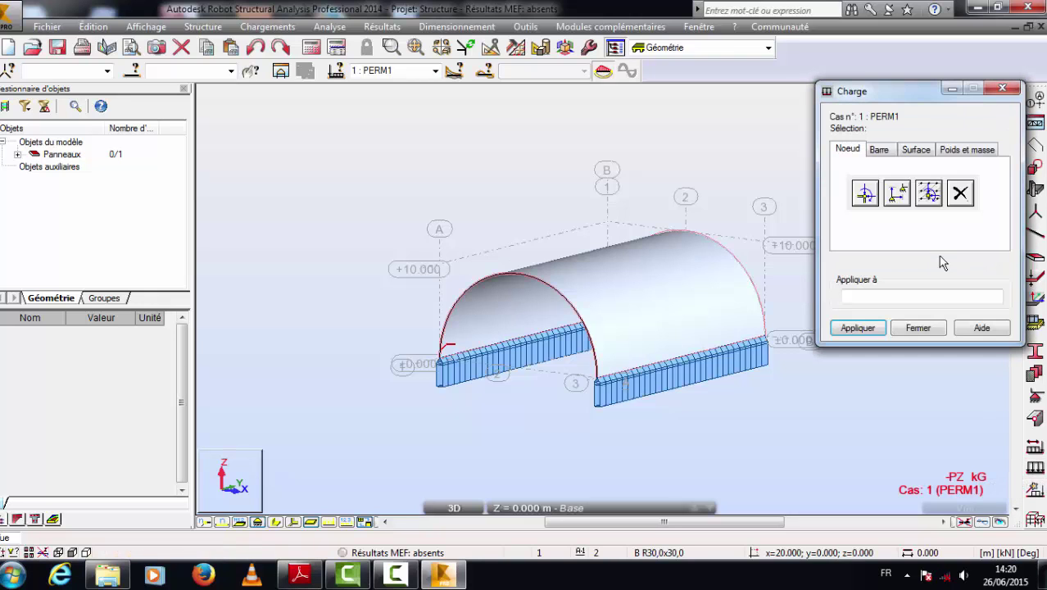
left_click(916, 151)
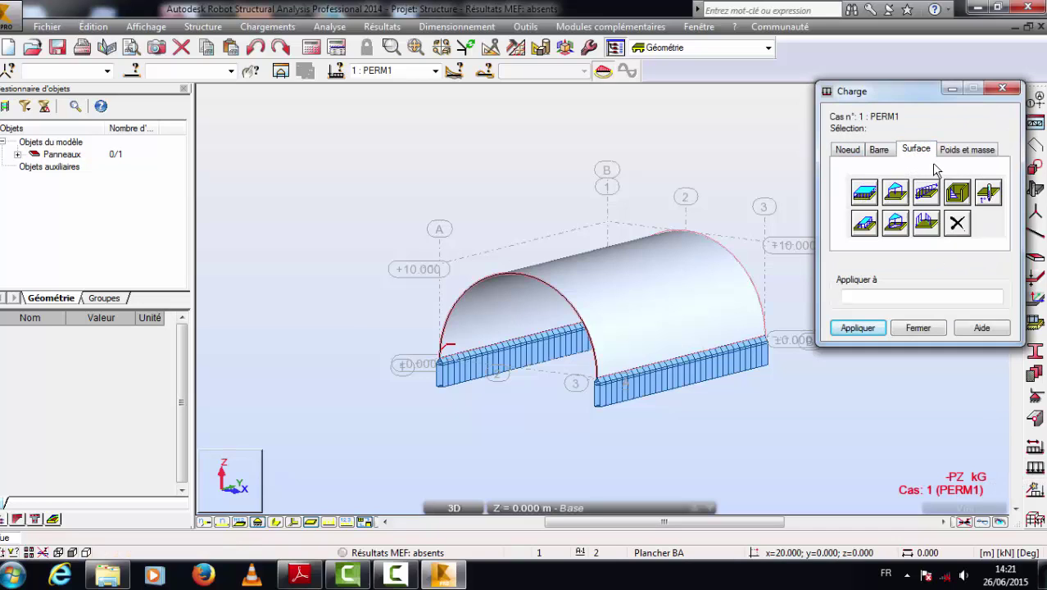
left_click(950, 153)
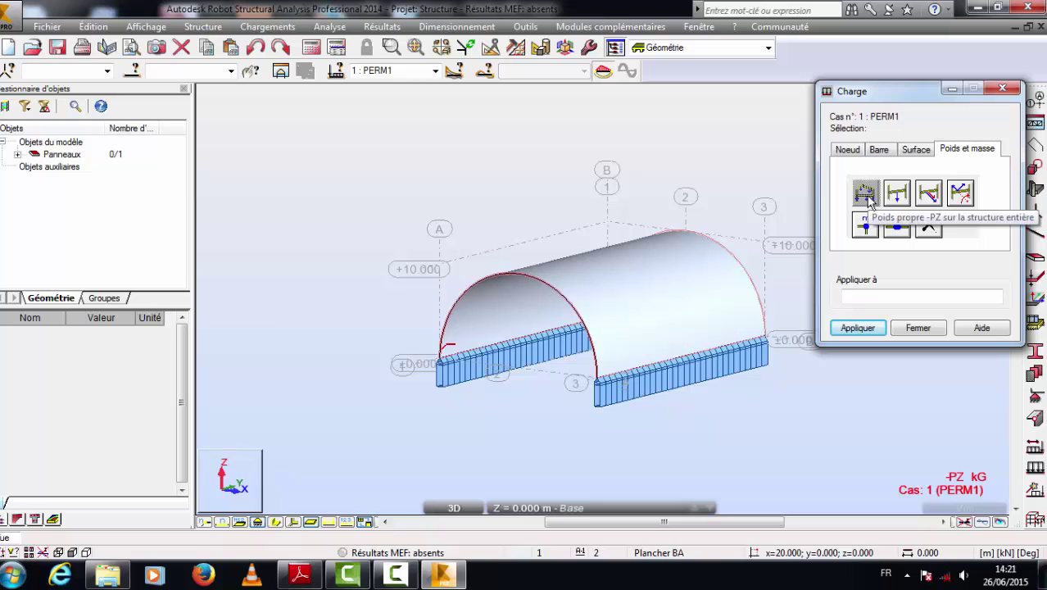
left_click(919, 328)
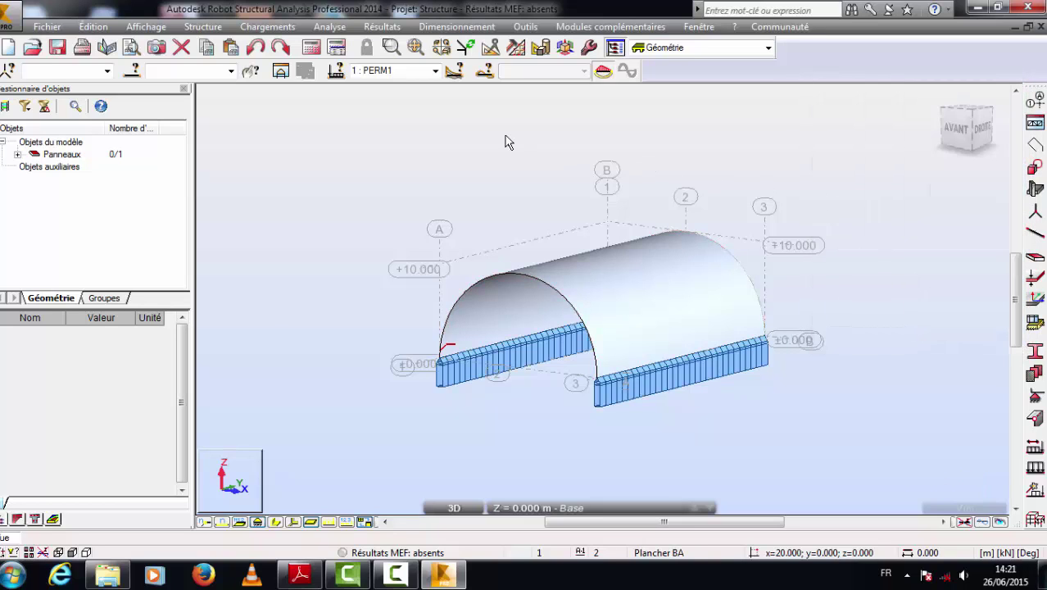
- Set the mesh options to the Delaunay method with user-defined divisions of 30 by 30
left_click(517, 48)
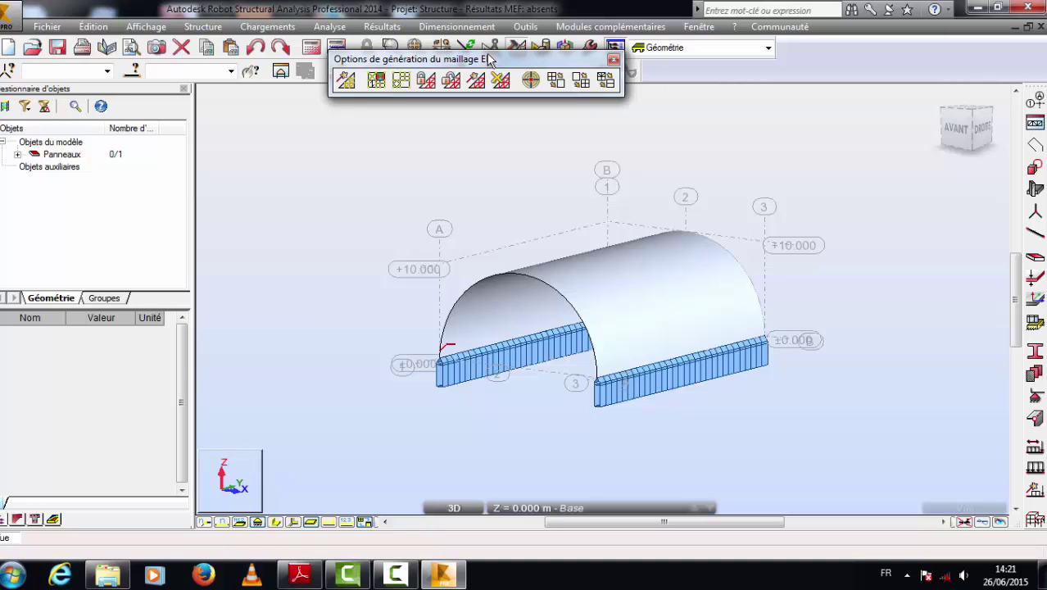
left_click(406, 85)
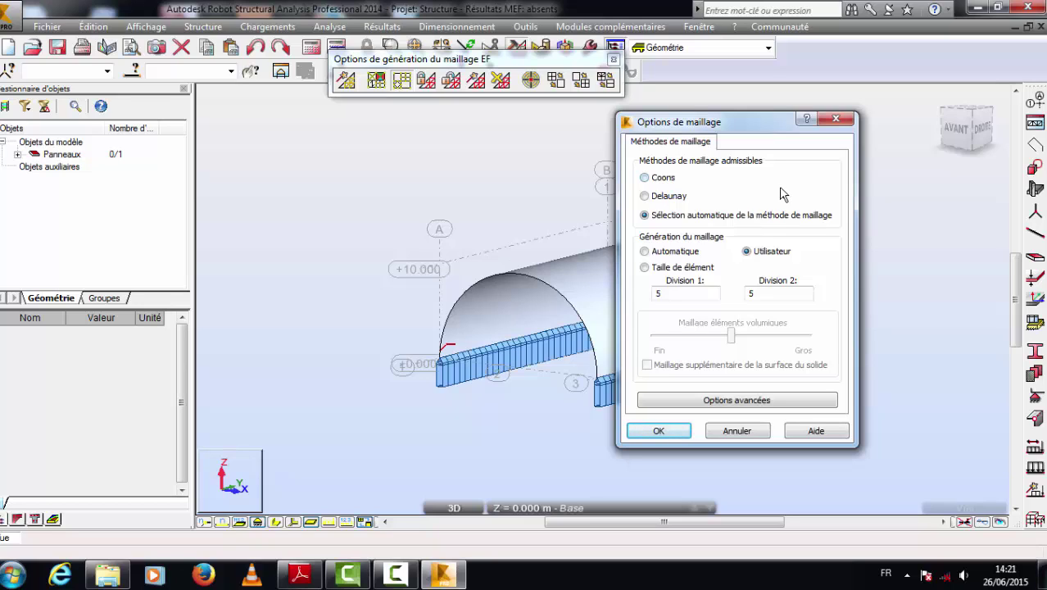
left_click(689, 299)
left_click(769, 297)
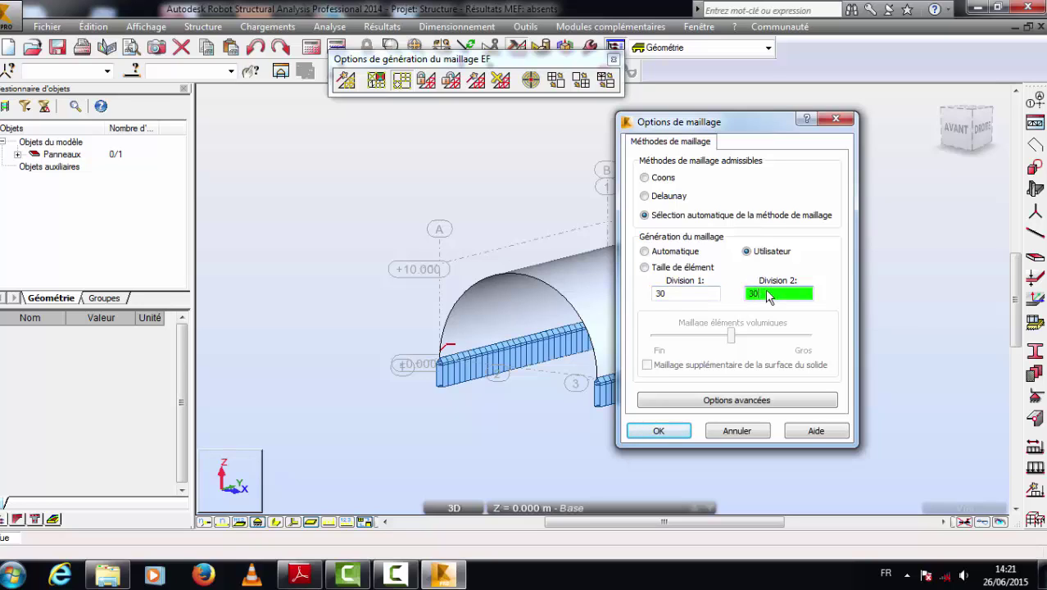
left_click(651, 202)
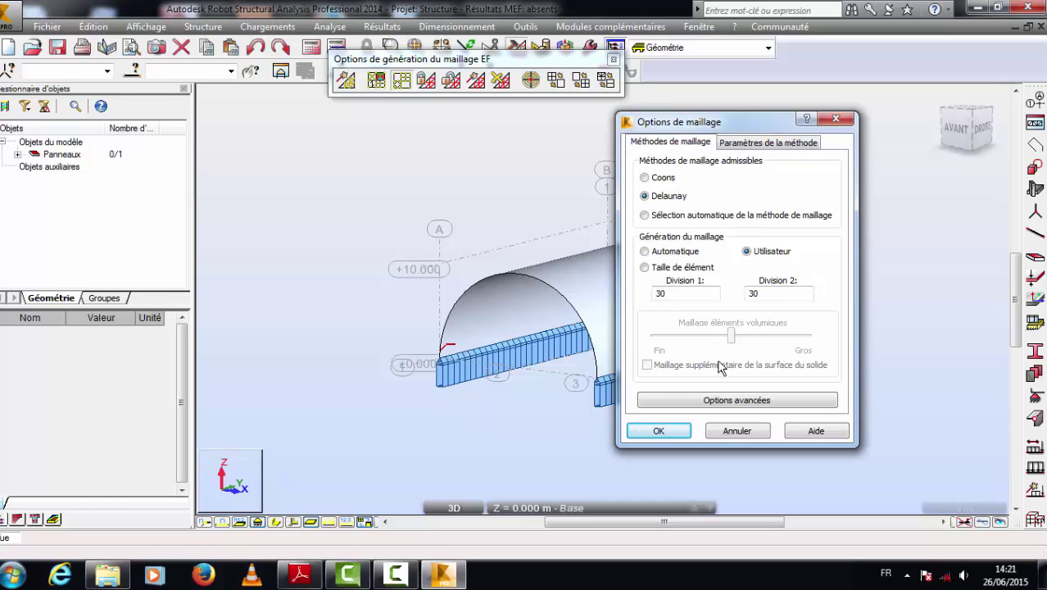
- Use Delaunay + Kang meshing with automatic emitters at the support nodes and finer edge triangulation, and accept the mesh options
left_click(732, 402)
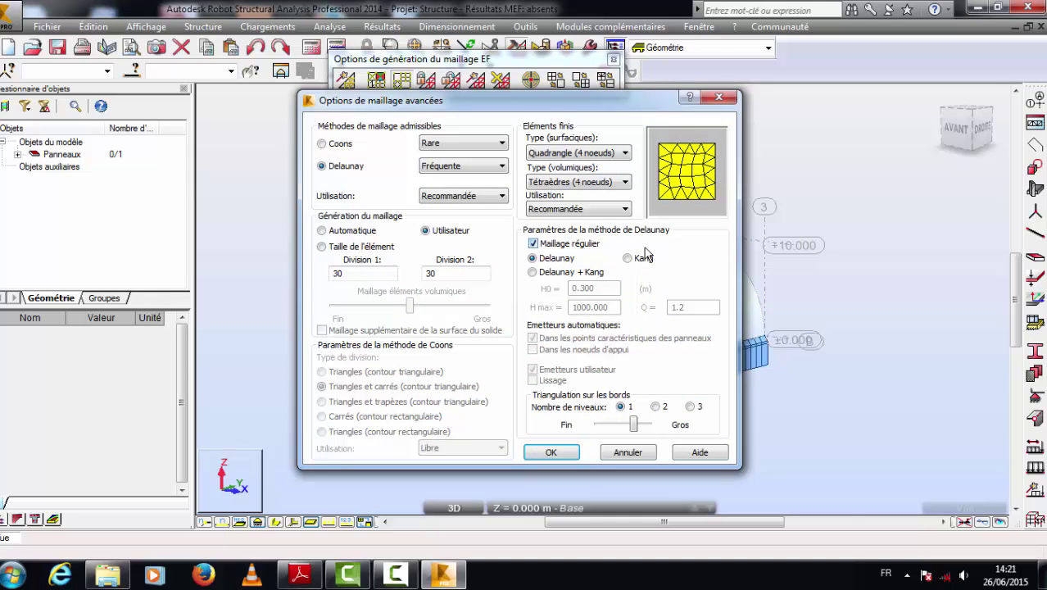
left_click(534, 272)
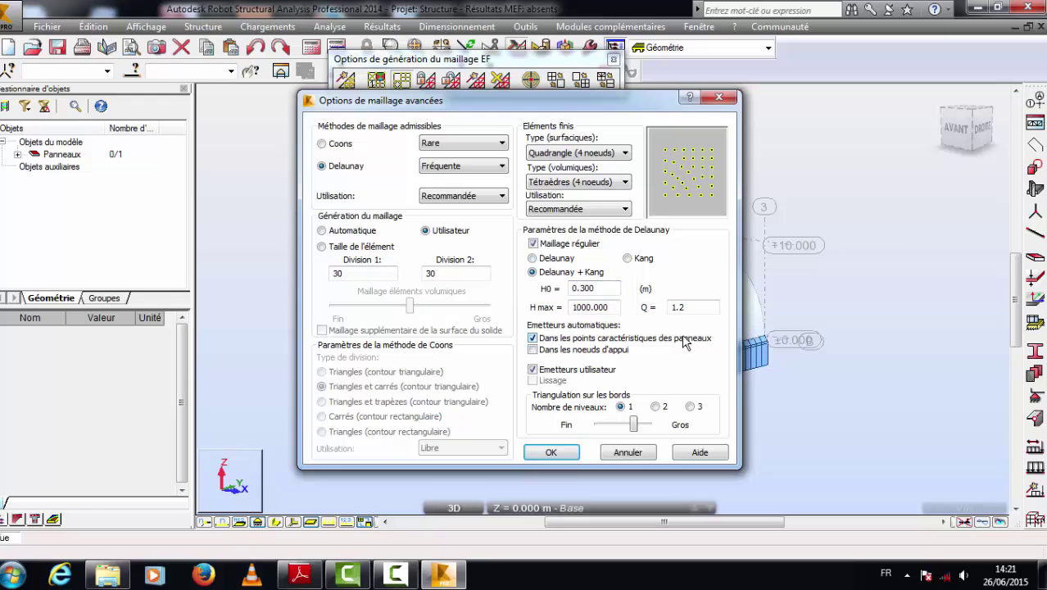
left_click(534, 351)
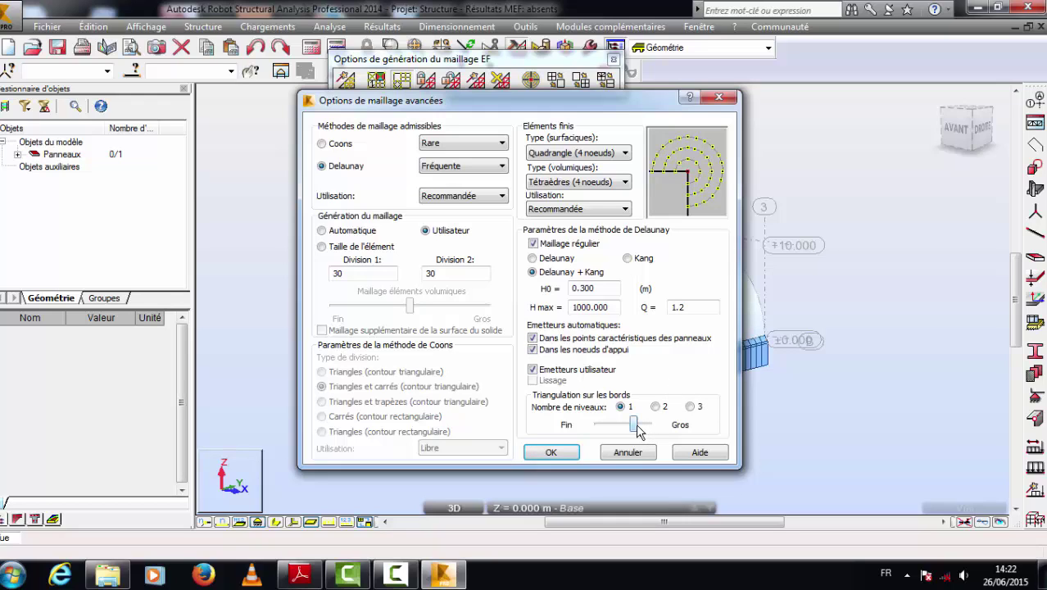
left_click_drag(635, 426, 598, 426)
left_click(552, 452)
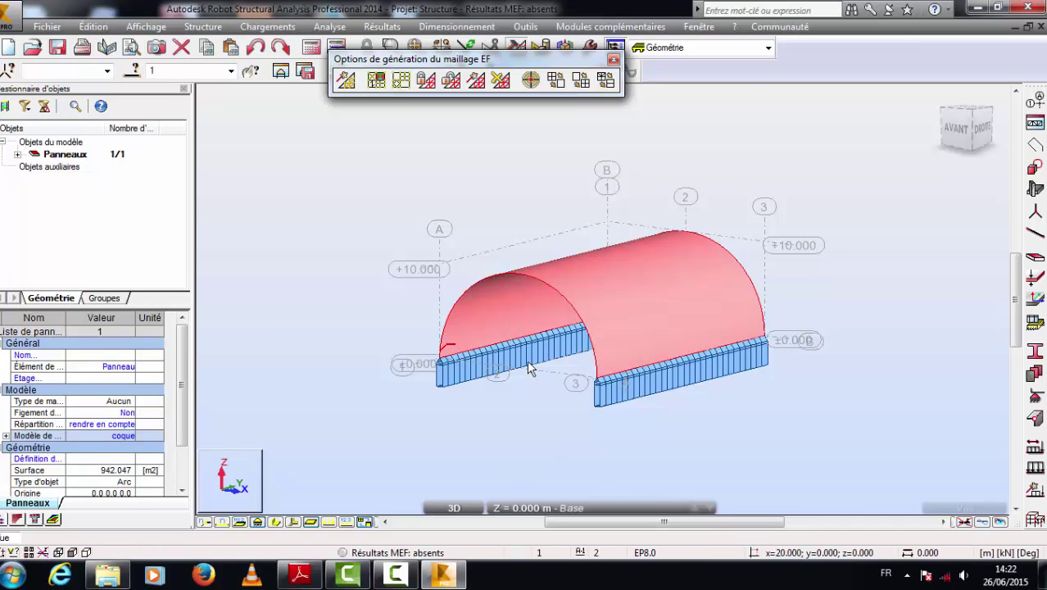
- Generate the finite element mesh on the vault panel and run the structural calculation
left_click(346, 81)
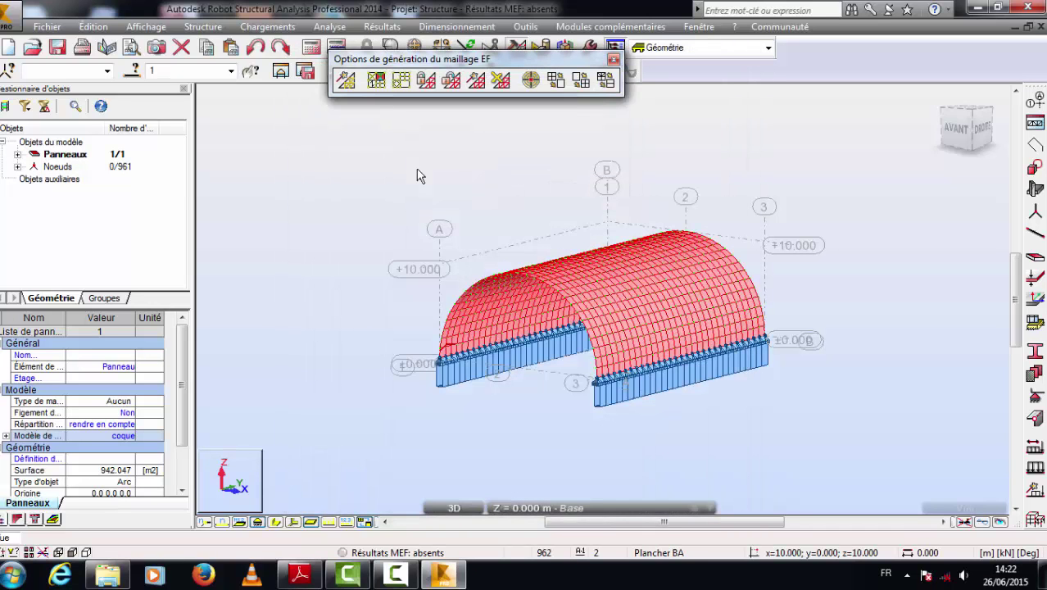
left_click(614, 61)
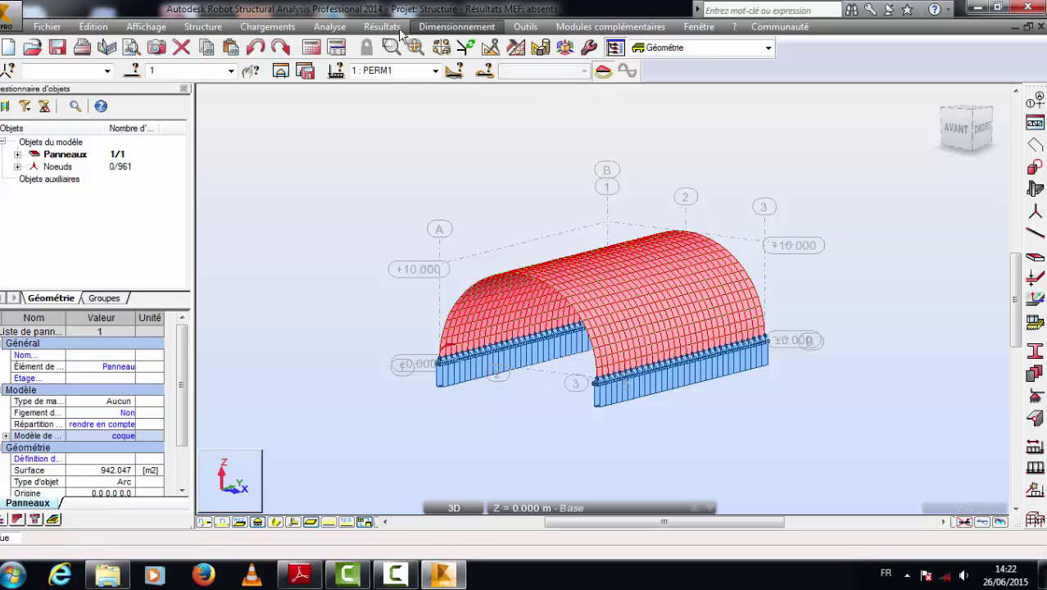
left_click(314, 48)
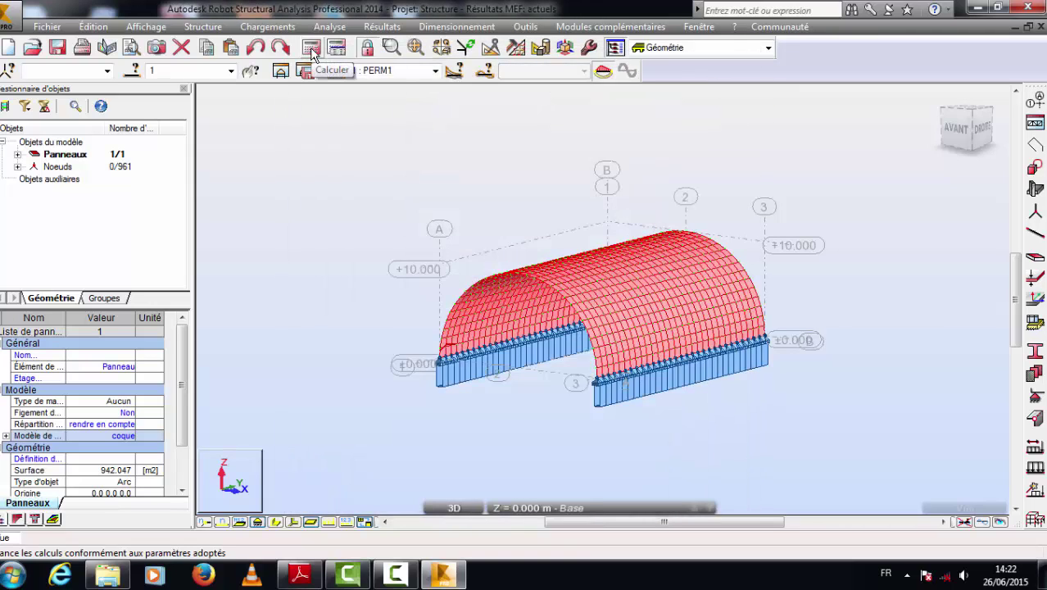
- Display the panel map of the Mxx moments on the vault, with value descriptions turned on
left_click(382, 30)
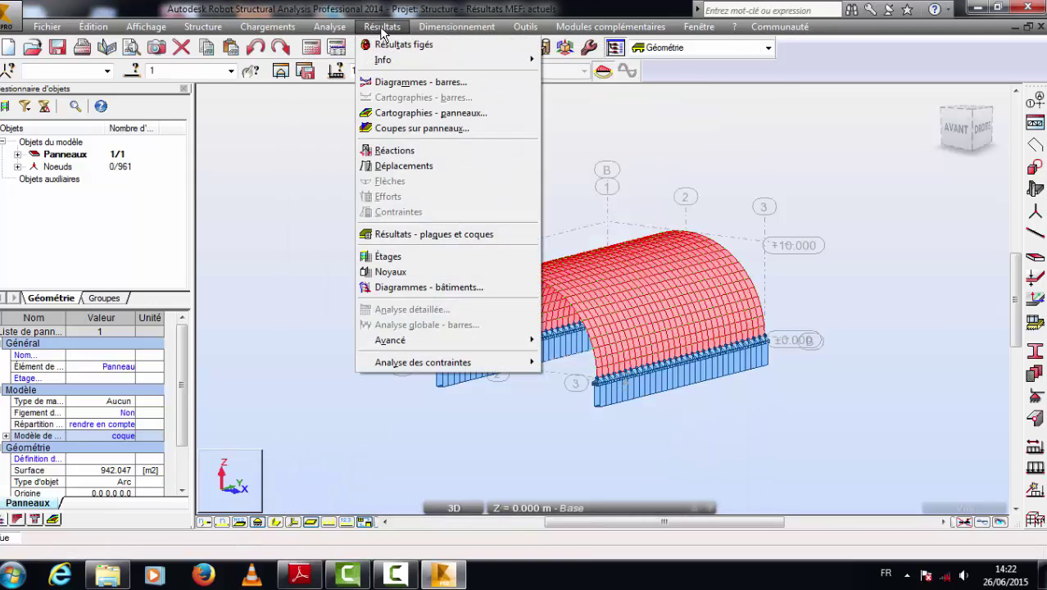
left_click(402, 115)
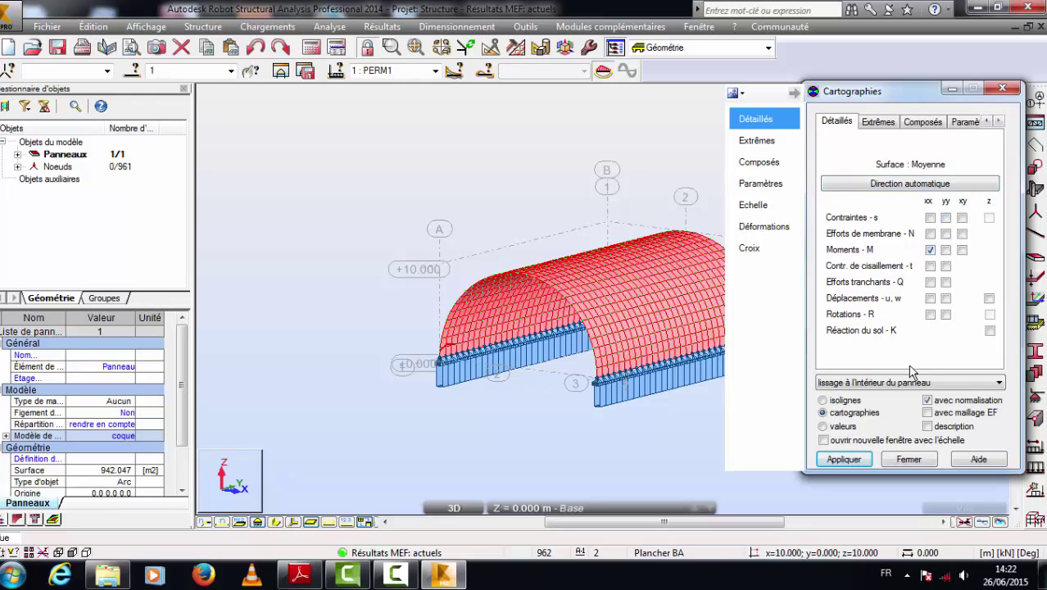
left_click(854, 459)
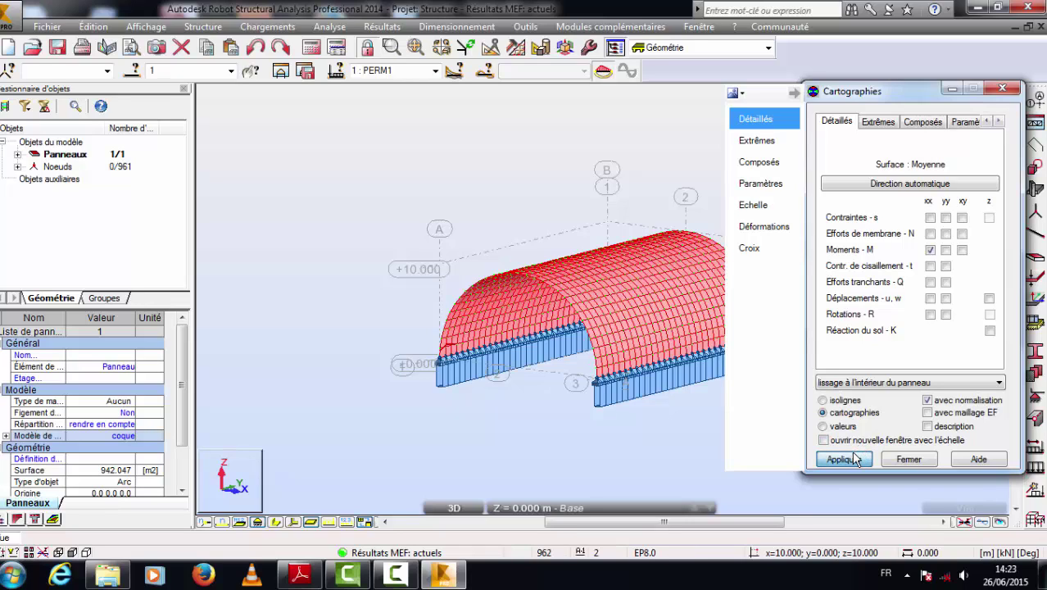
left_click(929, 427)
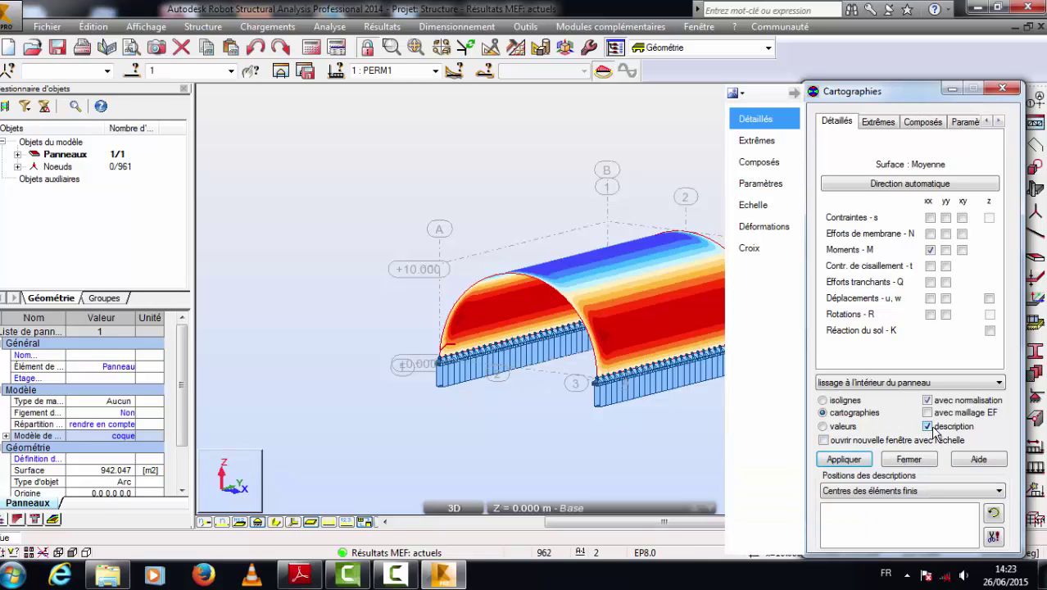
left_click(847, 463)
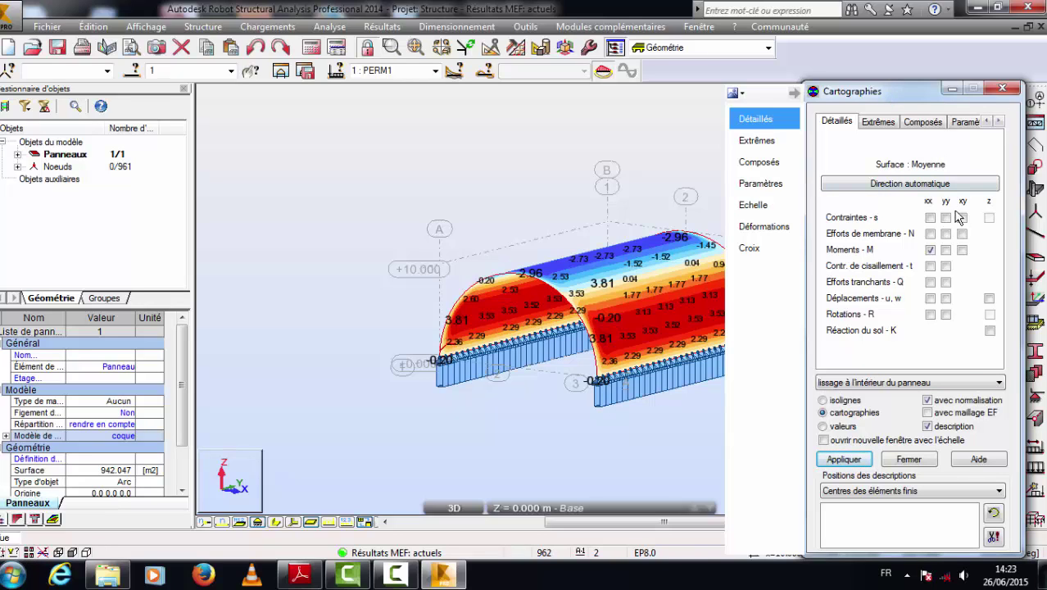
- Display the Myy moment map instead and inspect its values and colour scale over the whole vault
left_click(947, 249)
left_click(844, 460)
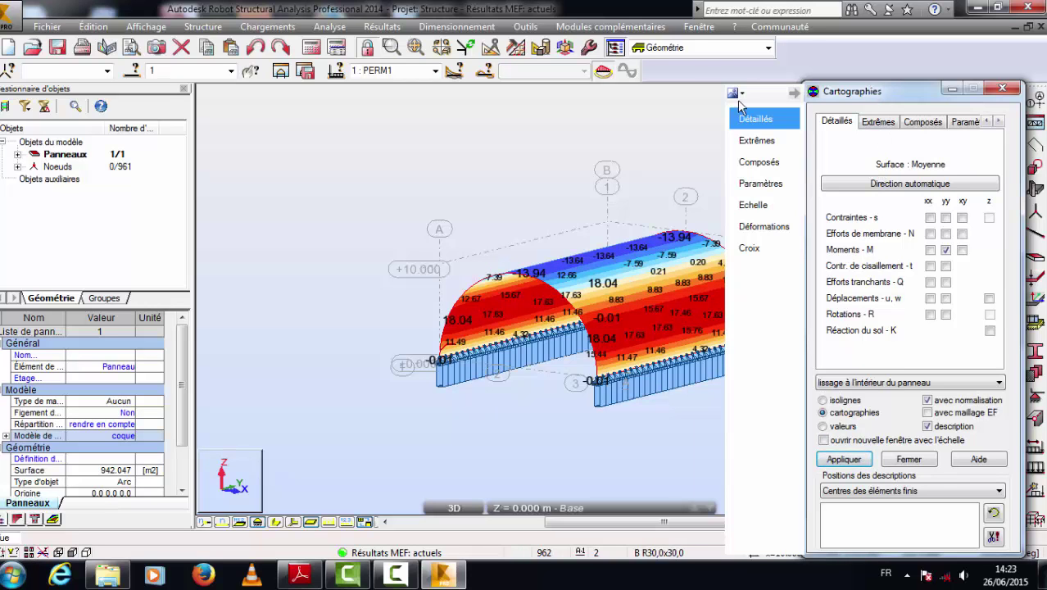
left_click_drag(899, 95, 242, 53)
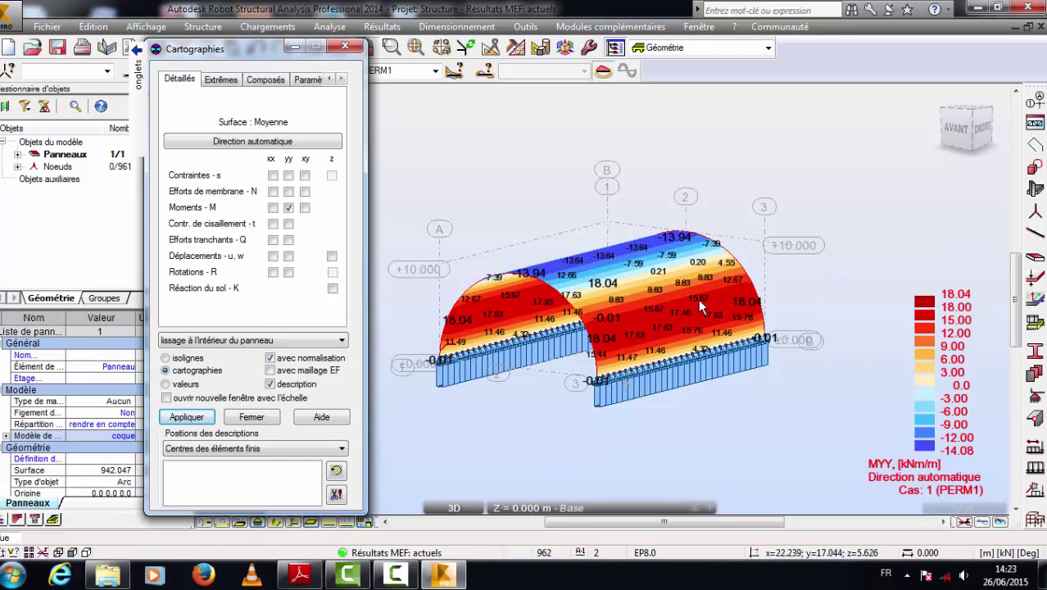
mouse_move(417, 293)
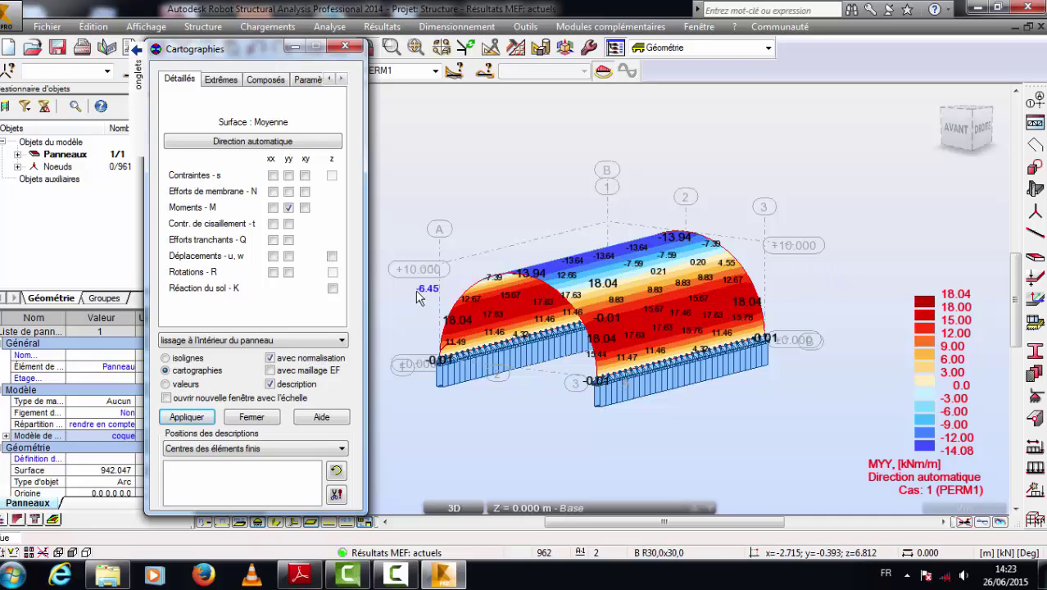
left_click(345, 47)
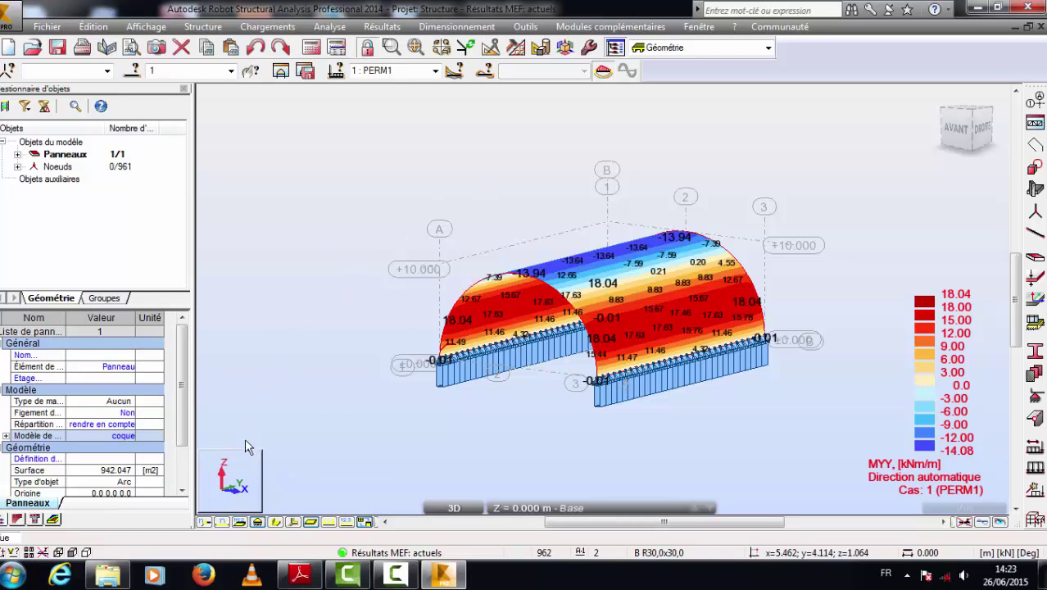
- Switch the model view to the 2D XY plane at Z = 0.000 m
left_click(235, 484)
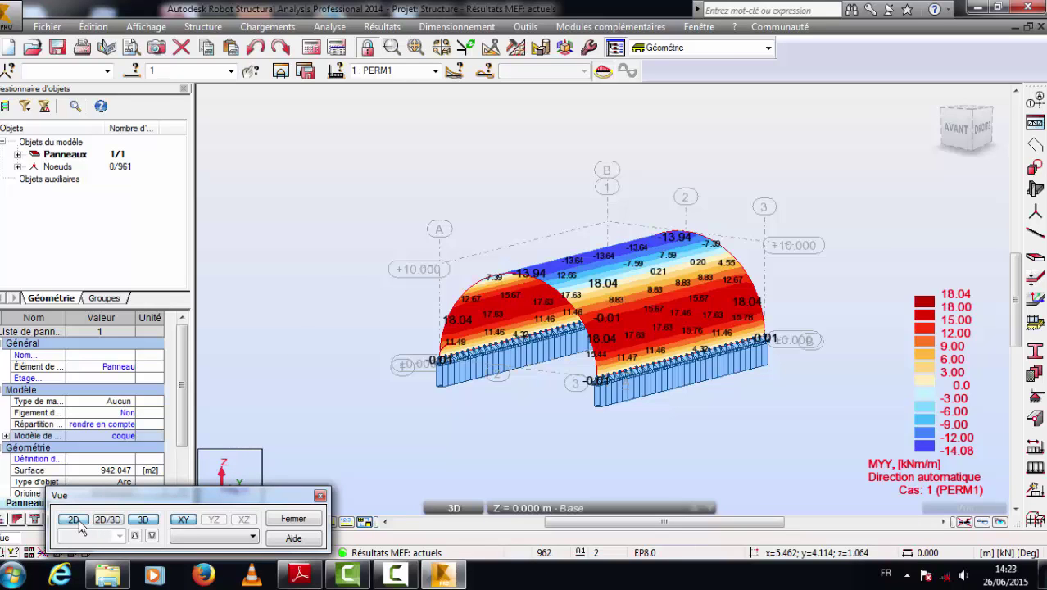
left_click(84, 525)
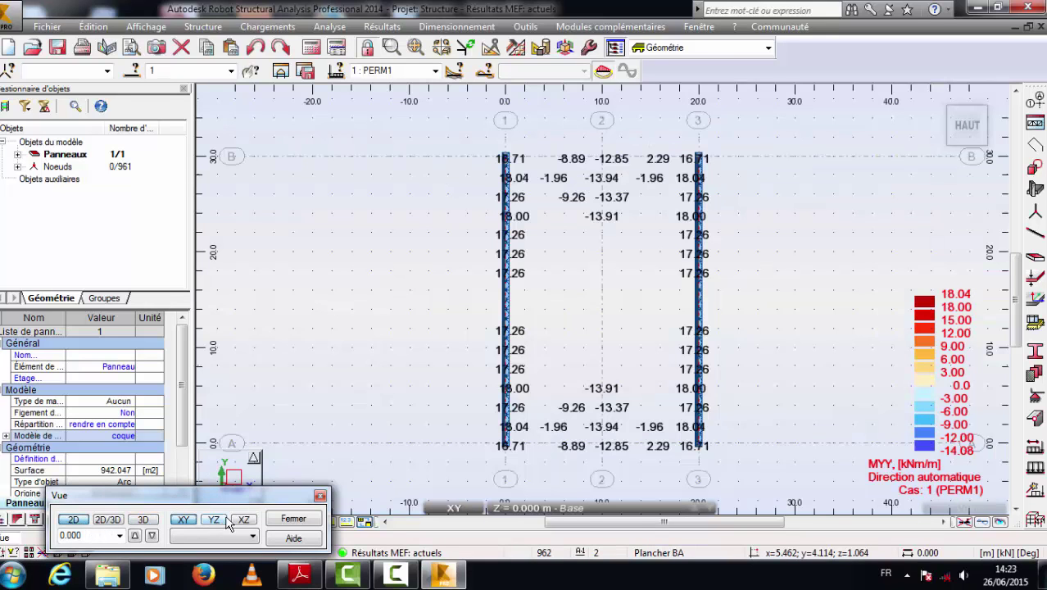
left_click(319, 495)
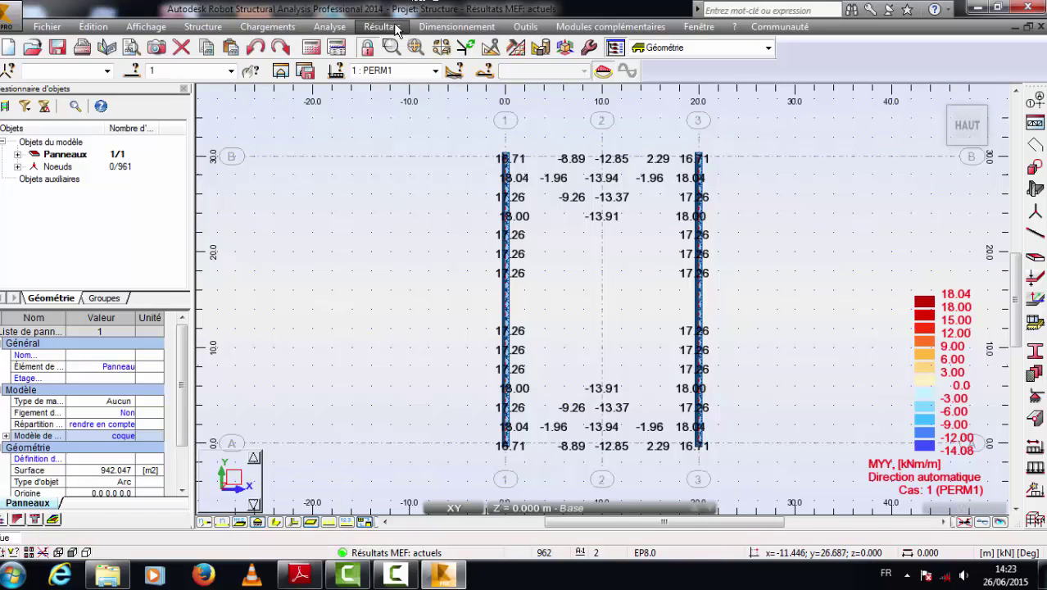
- Define panel cut A-A1 parallel to the Z axis through points (22, 8, 0) and (-2, 8, 0), and apply it
left_click(395, 27)
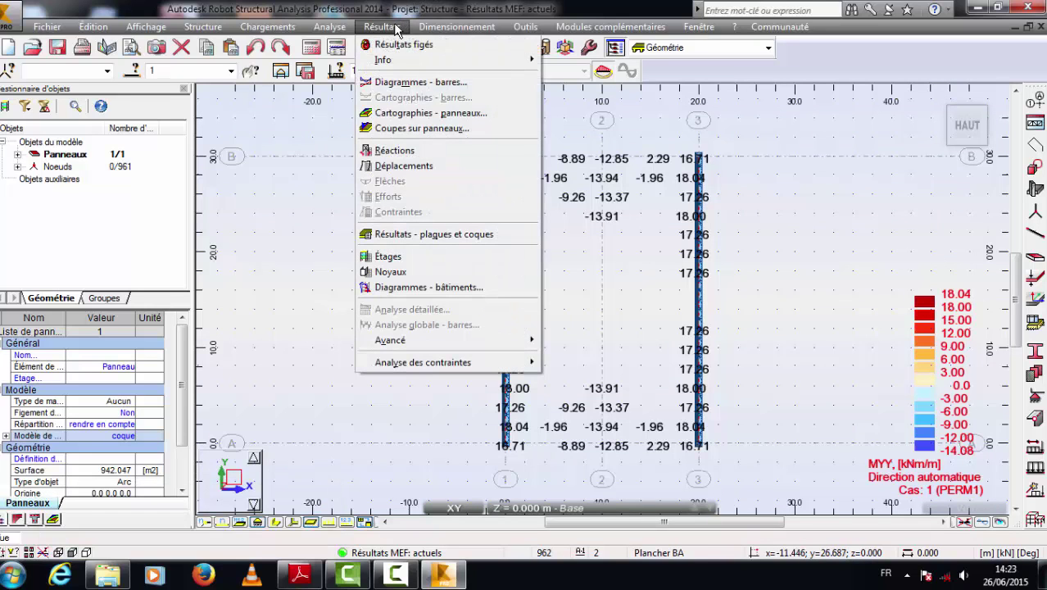
left_click(413, 127)
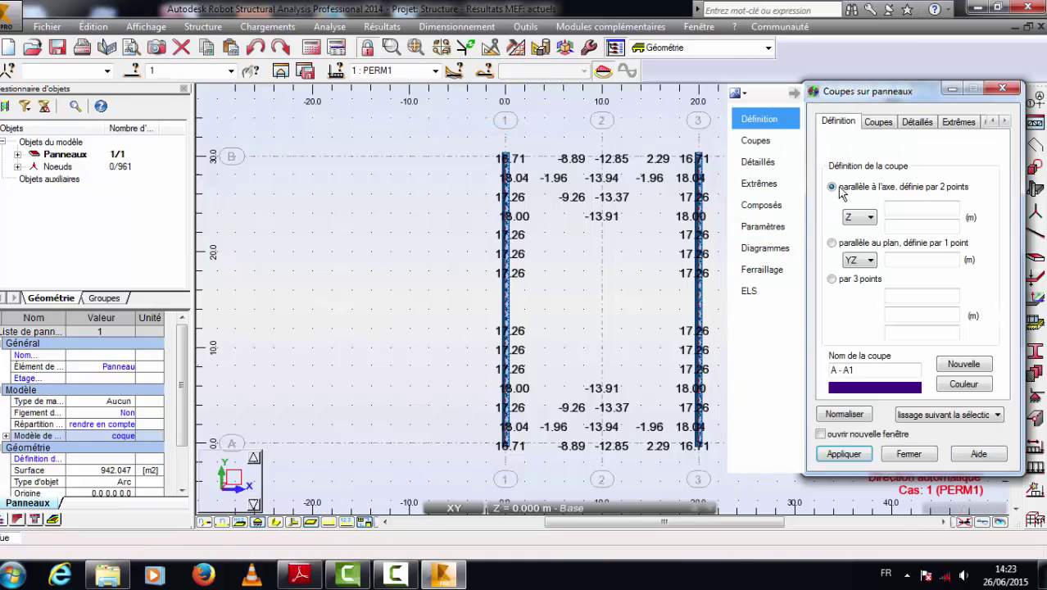
left_click(897, 211)
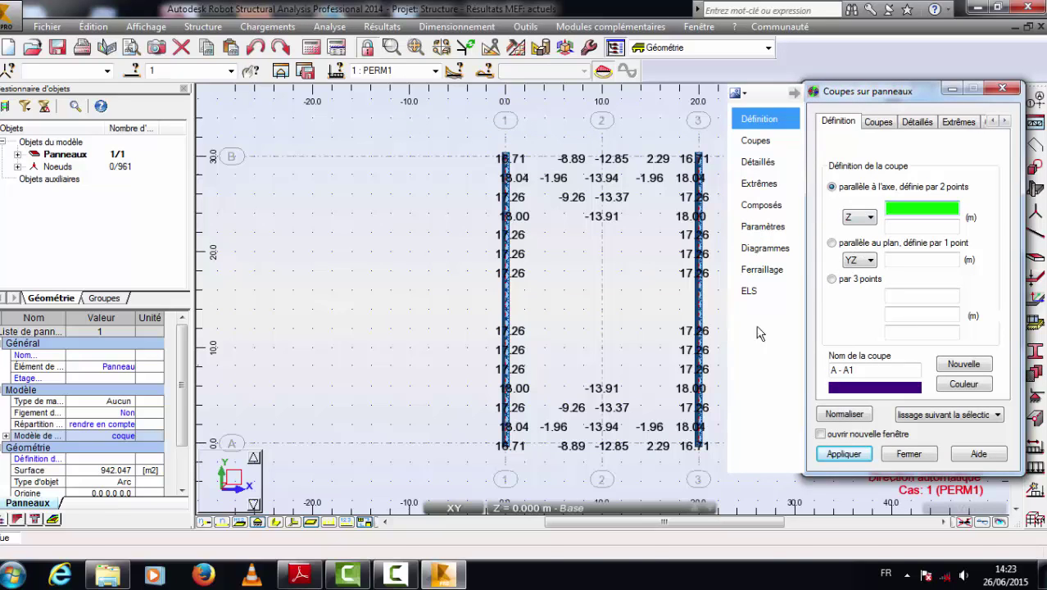
left_click(718, 374)
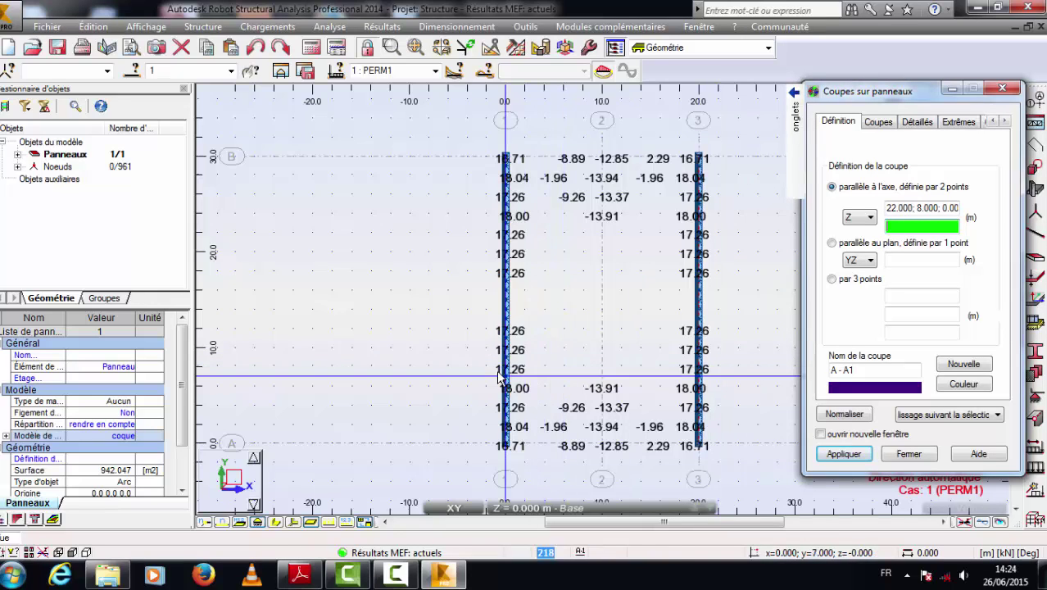
left_click(482, 373)
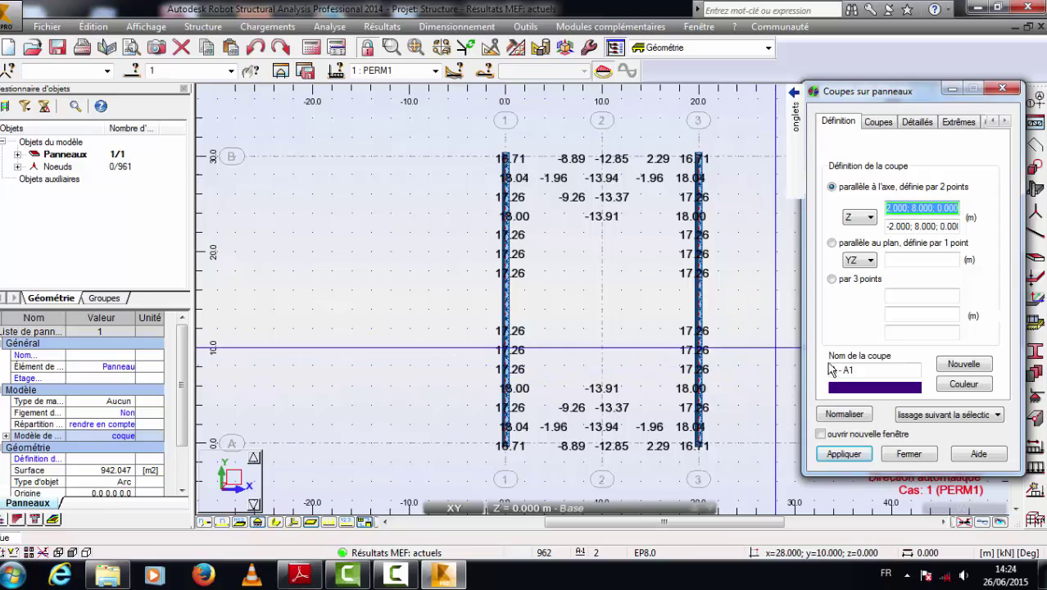
left_click(843, 454)
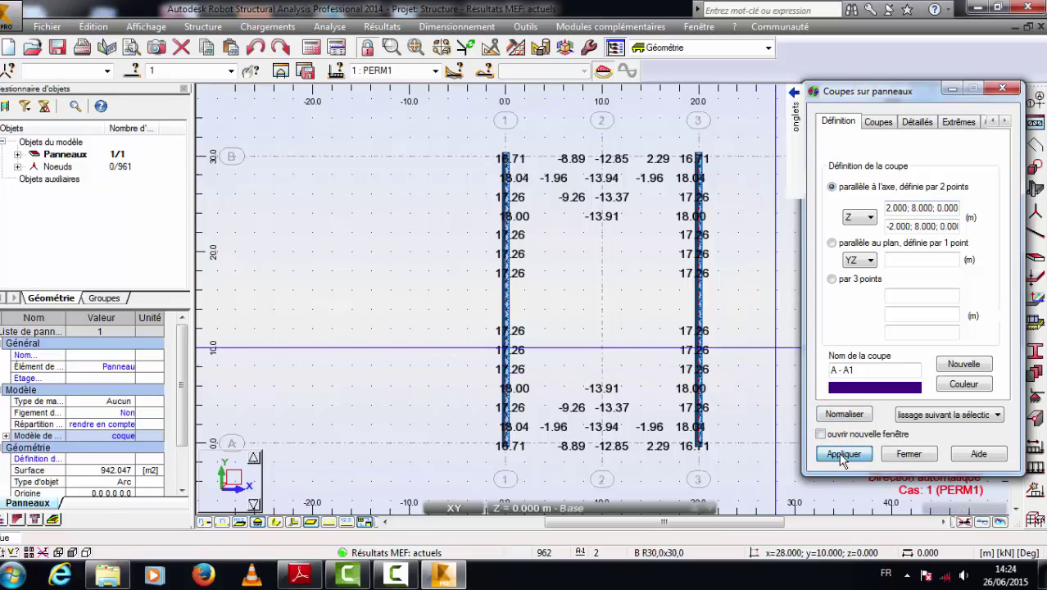